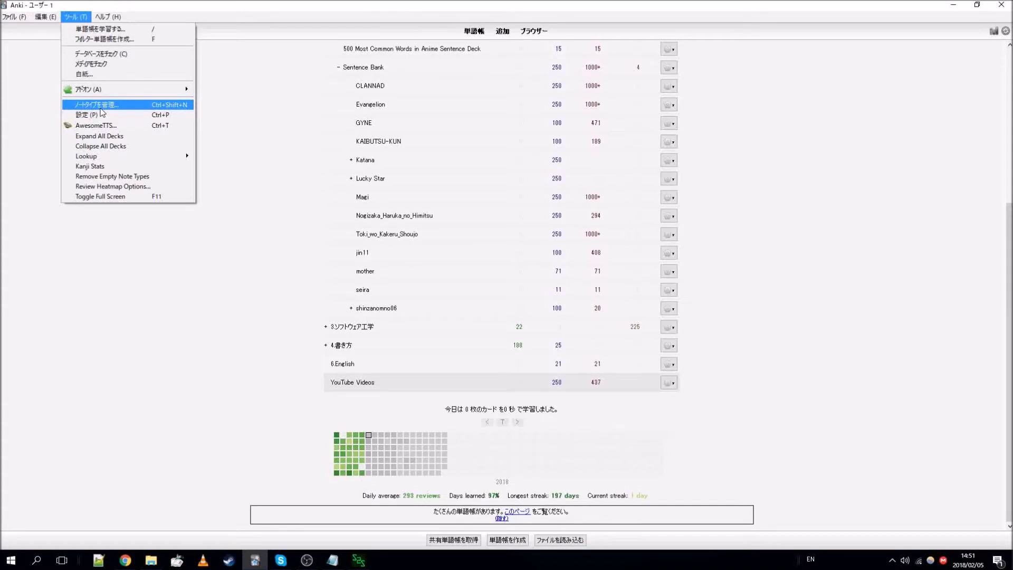
- In Manage Note Types, enlarge the window, select Japanese, and begin adding a note type
click(100, 107)
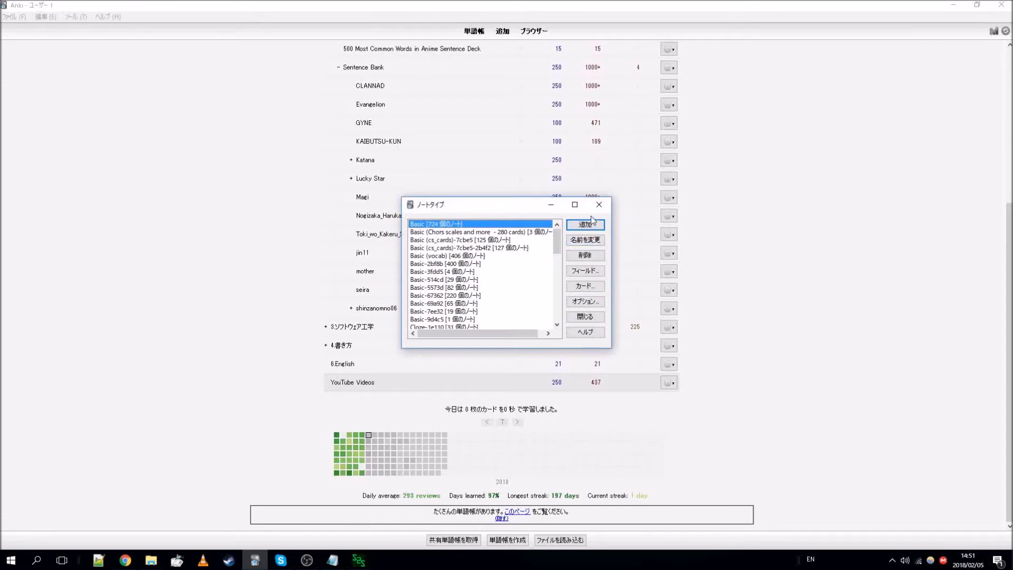
drag(399, 196, 405, 50)
scroll(457, 142, down, 10)
scroll(458, 142, up, 10)
scroll(459, 146, down, 4)
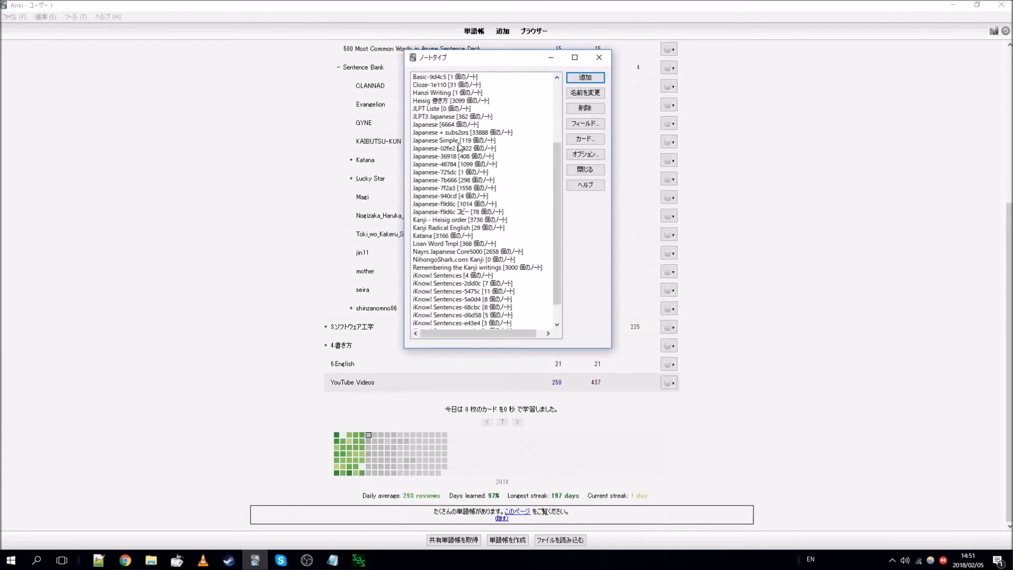
click(456, 126)
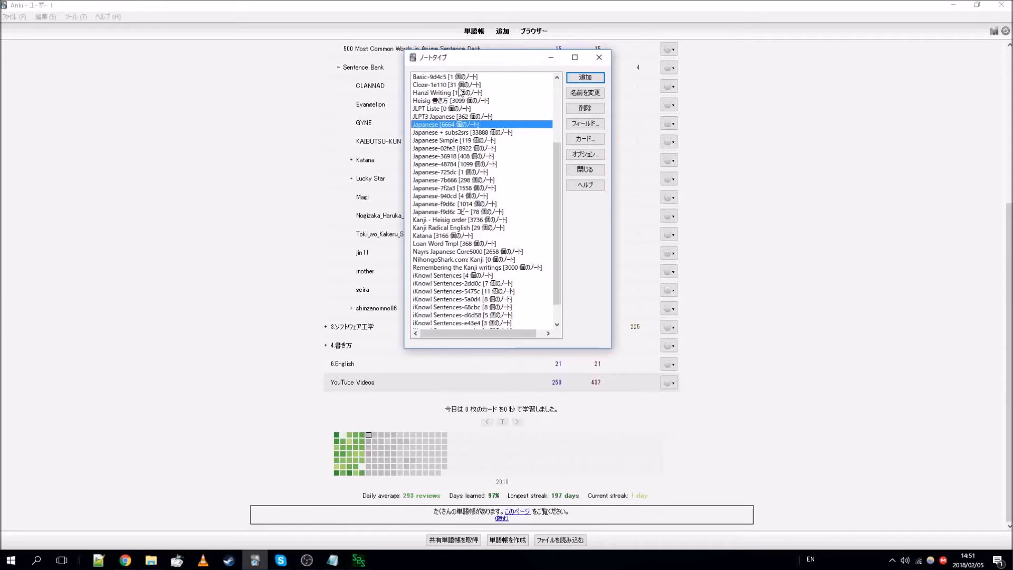
click(595, 86)
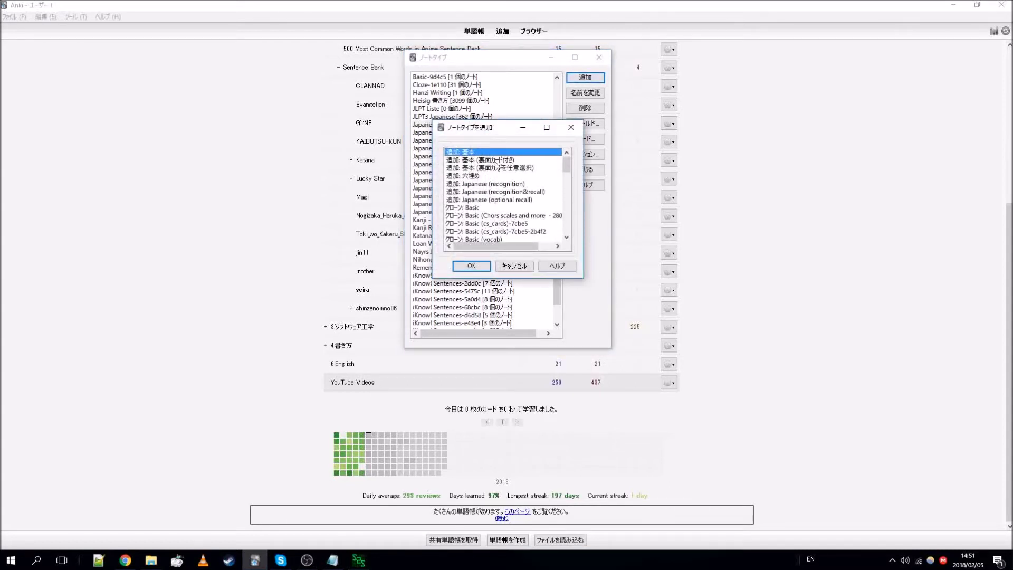
- Clone the Japanese note type under the name 'Japanese test 1' and select it
scroll(501, 167, down, 3)
scroll(501, 168, down, 10)
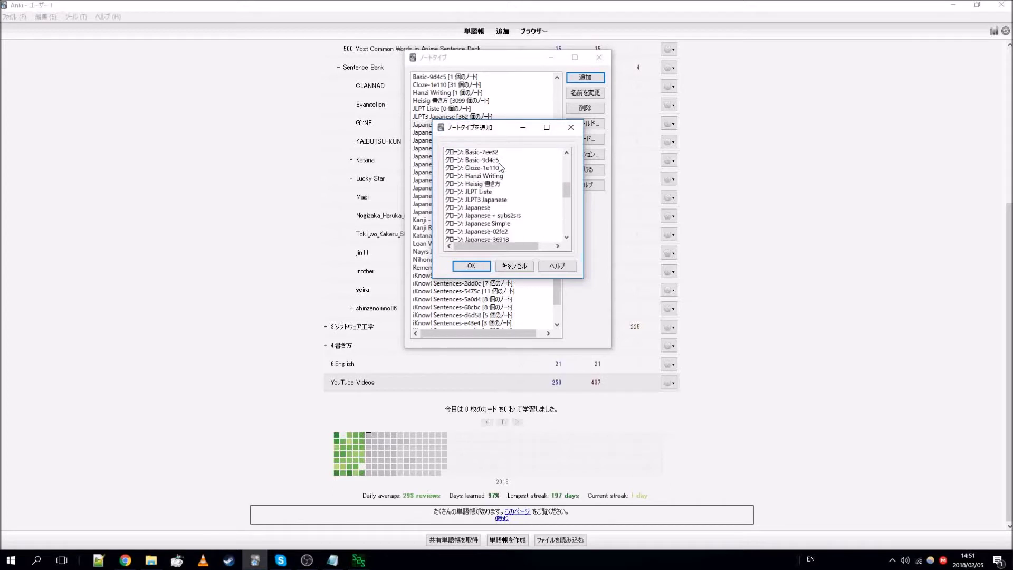
scroll(500, 167, down, 2)
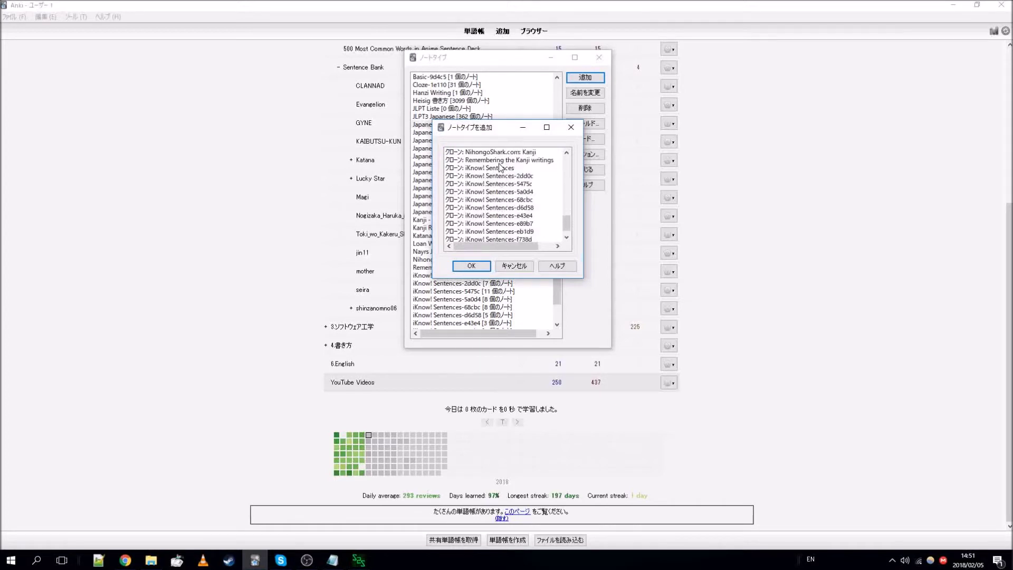
scroll(505, 177, up, 3)
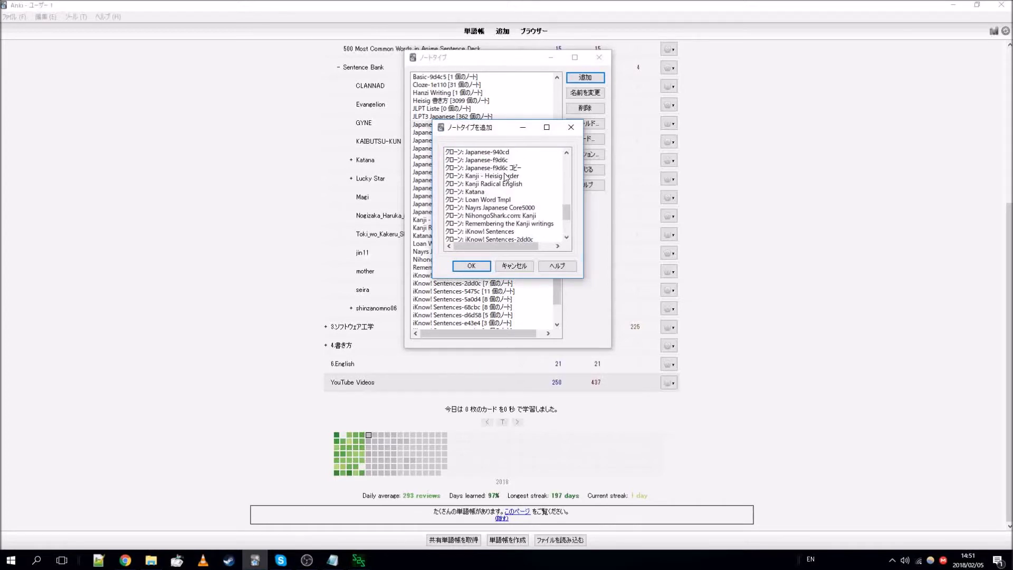
scroll(506, 177, up, 5)
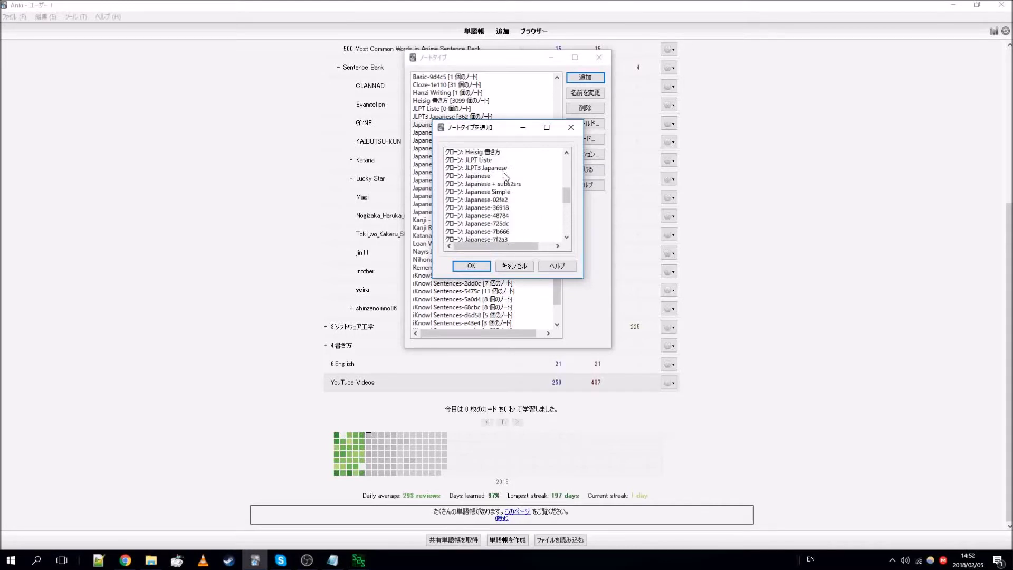
click(497, 176)
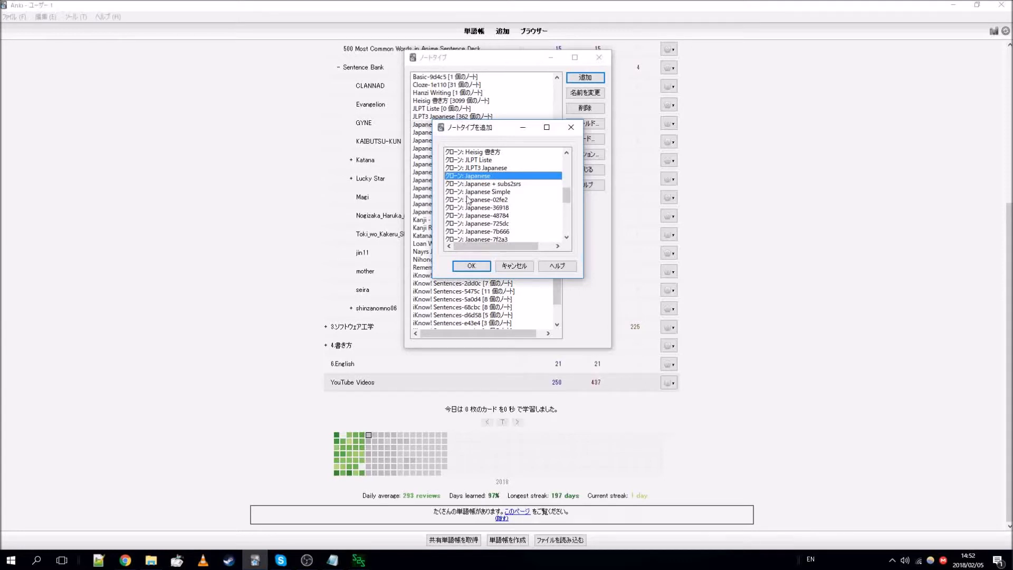
click(472, 267)
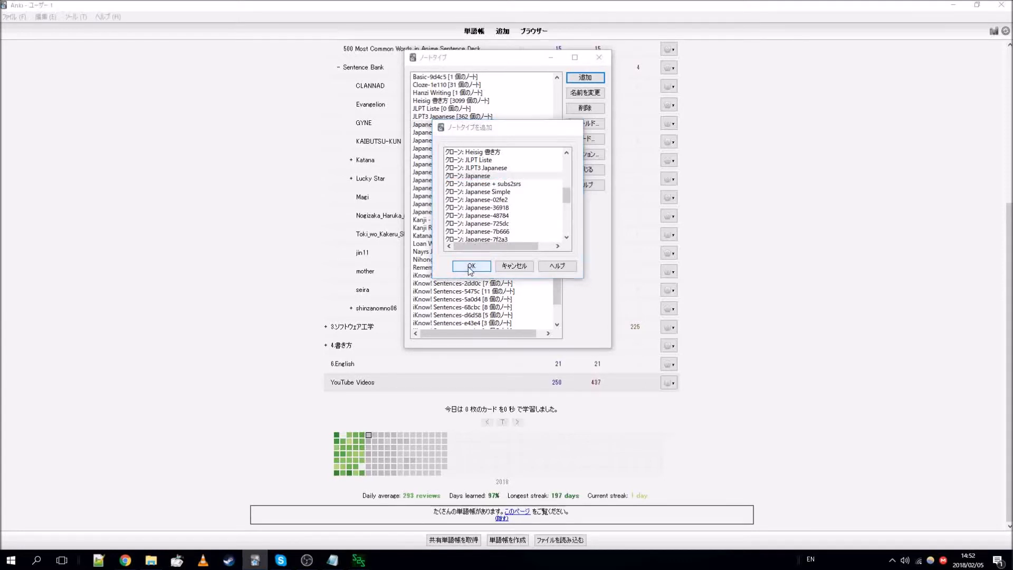
drag(464, 205, 438, 205)
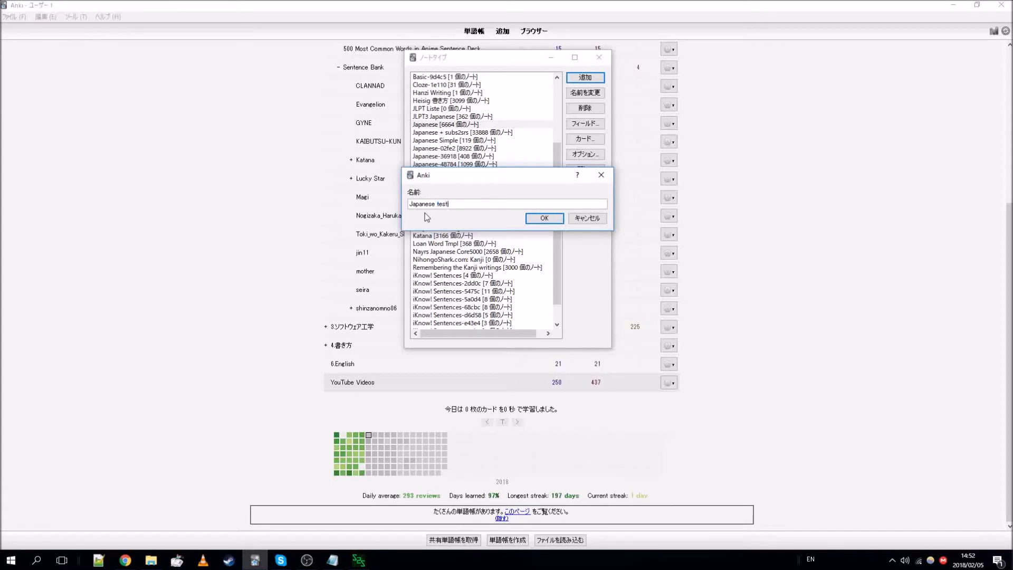
click(544, 218)
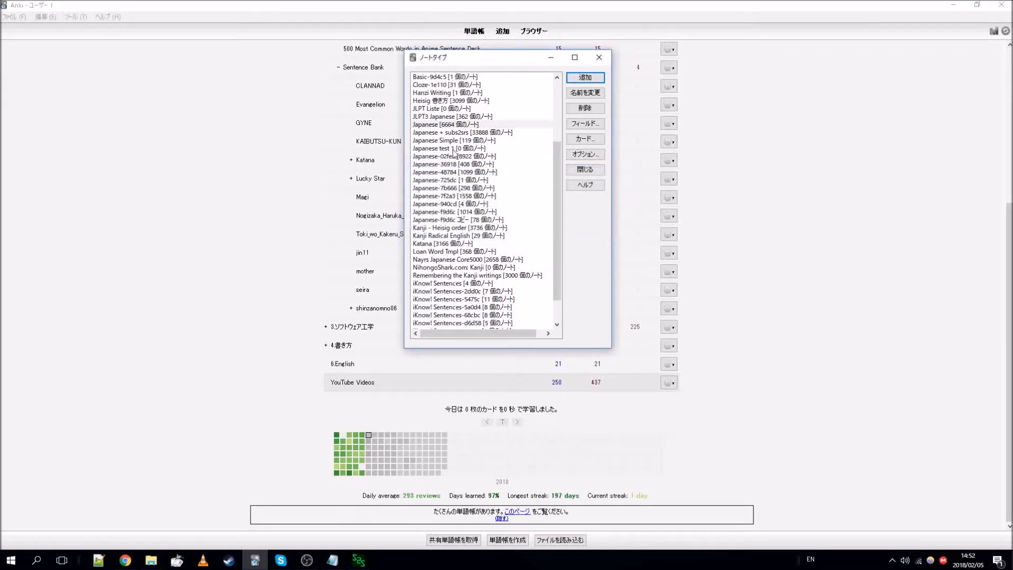
click(453, 149)
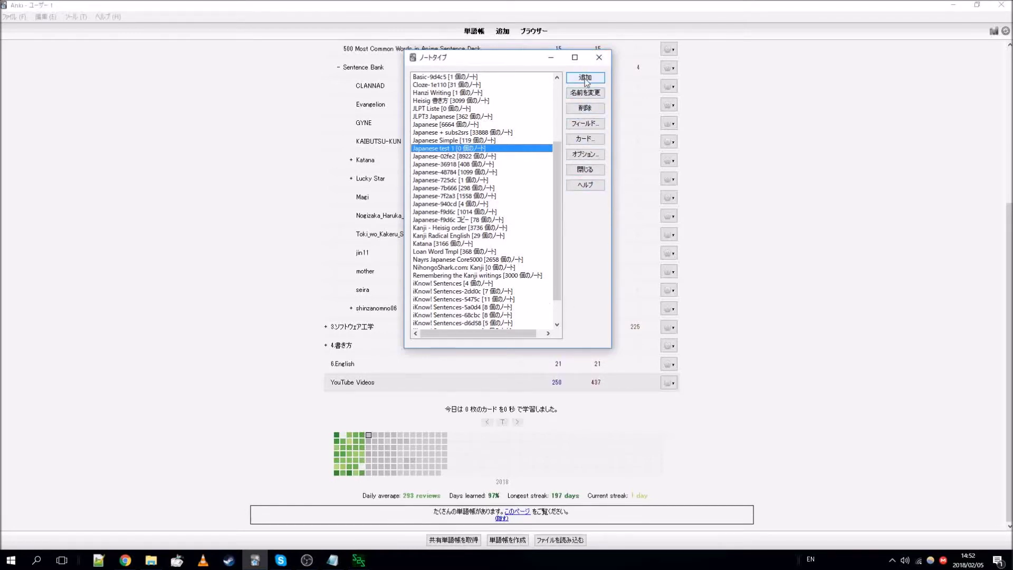
- Open Japanese test 1's fields and inspect the Expression, Meaning and Reading field settings
click(590, 127)
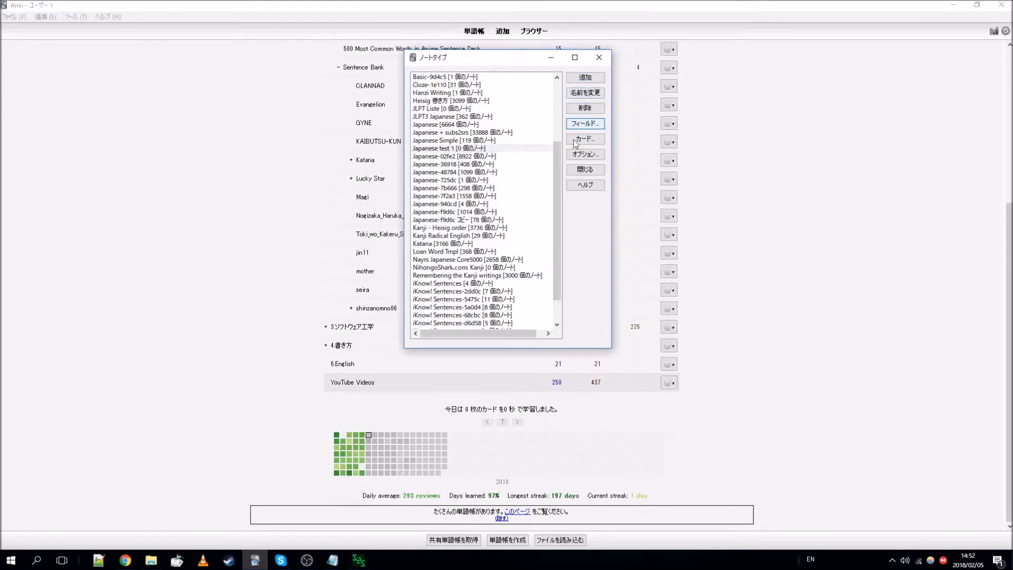
drag(506, 99, 732, 94)
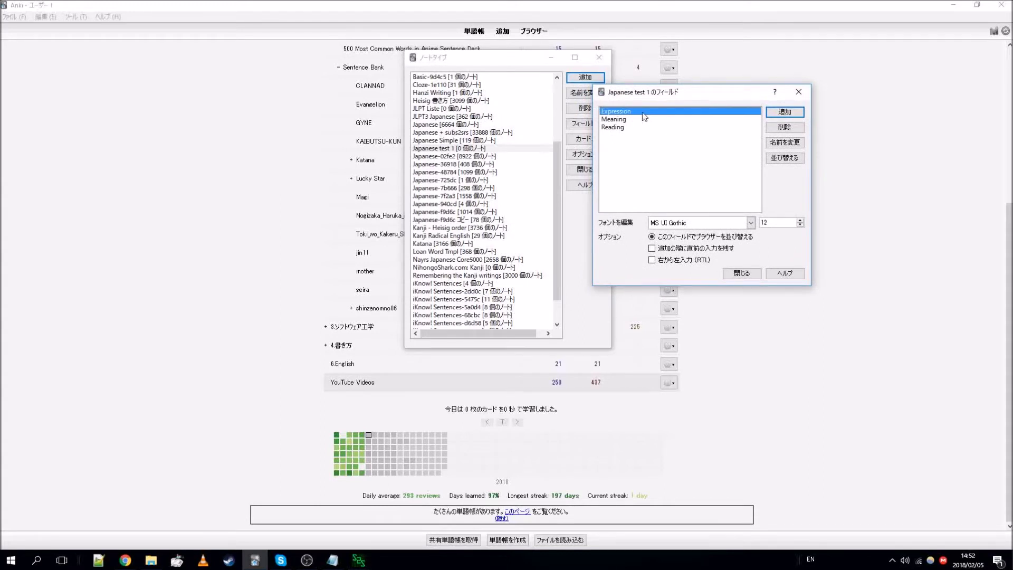
click(626, 119)
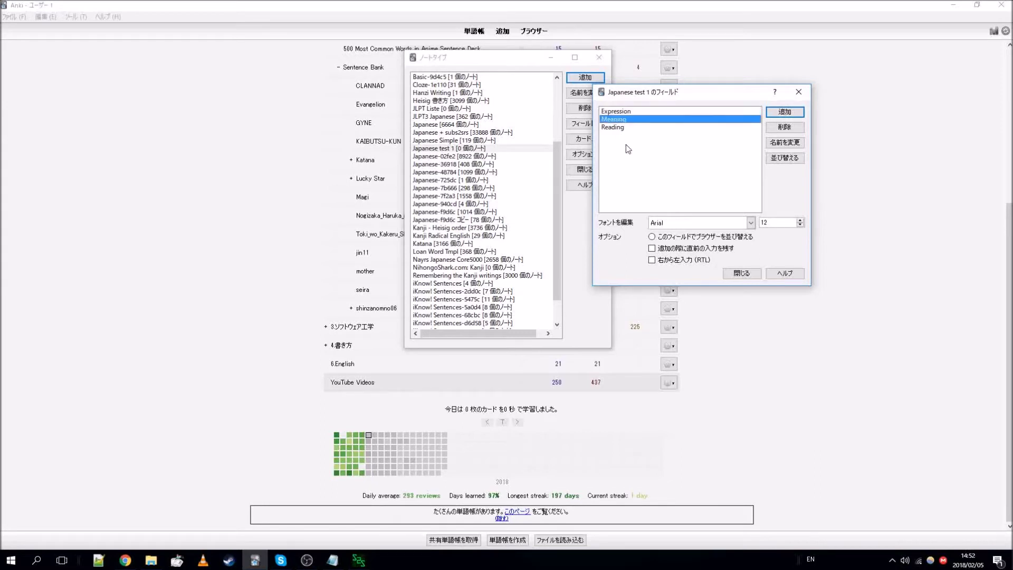
click(626, 128)
click(641, 112)
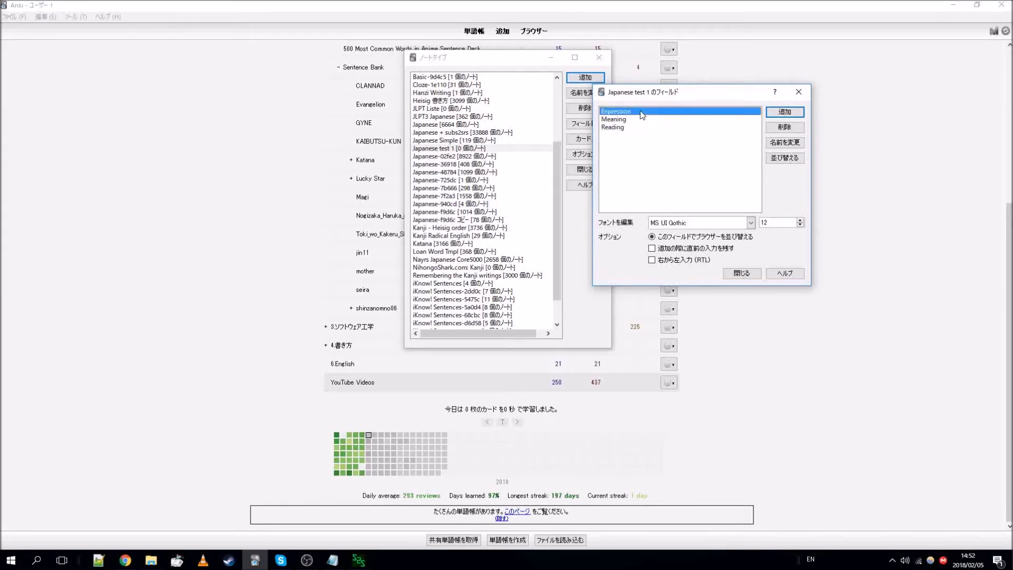
drag(643, 96, 691, 92)
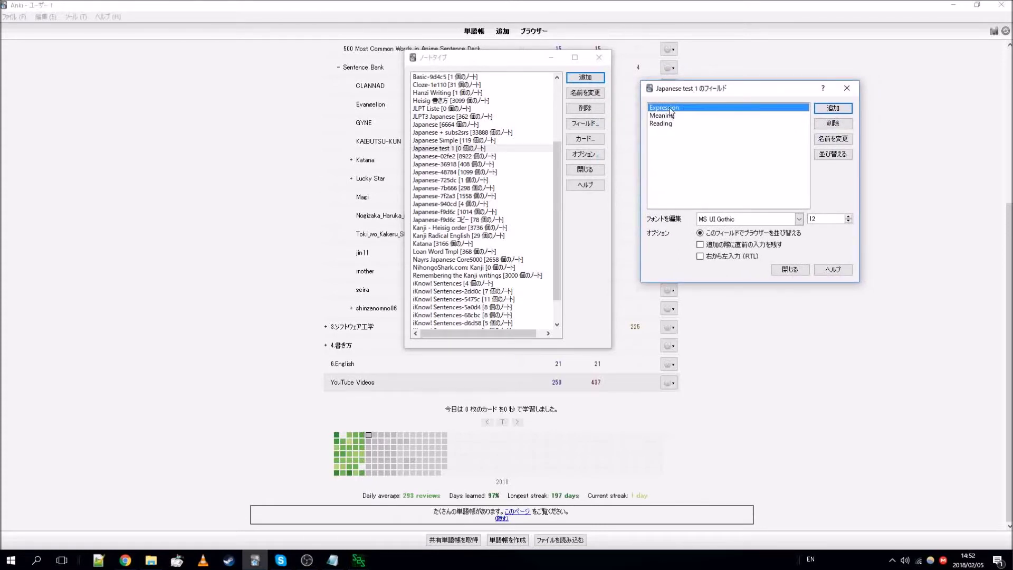
click(683, 115)
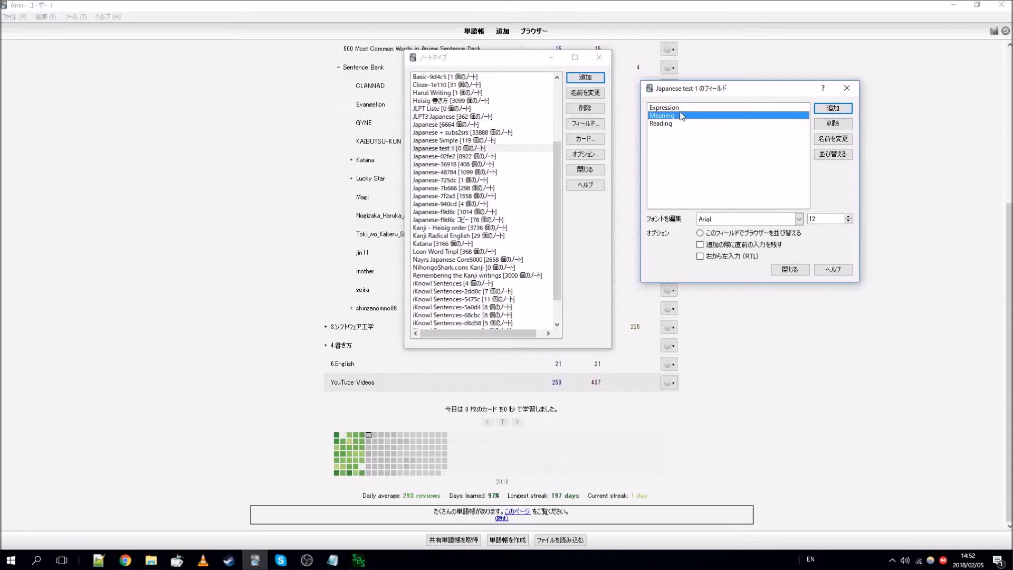
click(676, 124)
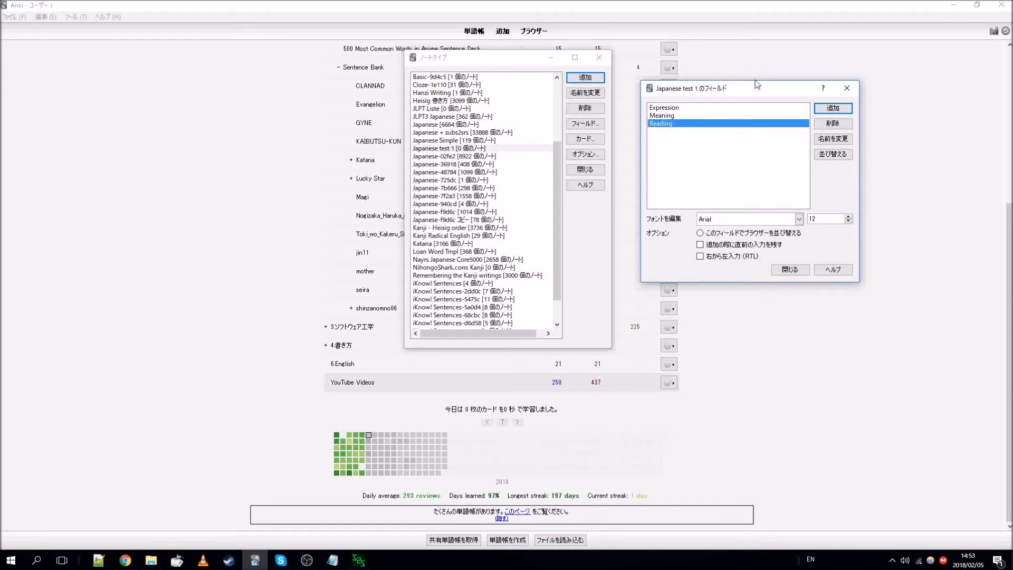
mouse_move(760, 90)
mouse_down()
mouse_move(742, 92)
mouse_move(753, 97)
mouse_up()
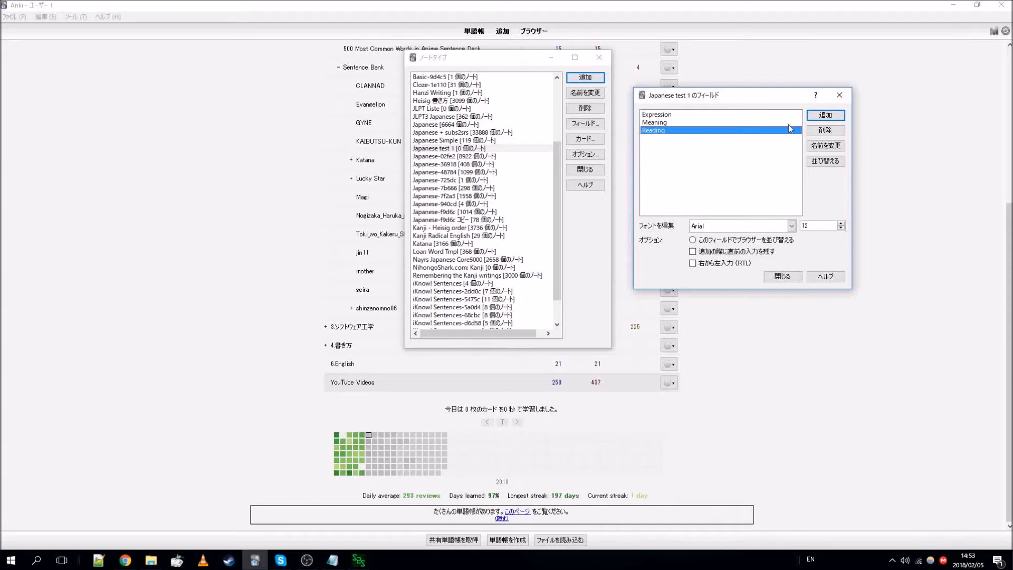
- Add Sequence Marker, Image and Audio fields to Japanese test 1
click(828, 117)
drag(708, 164, 224, 141)
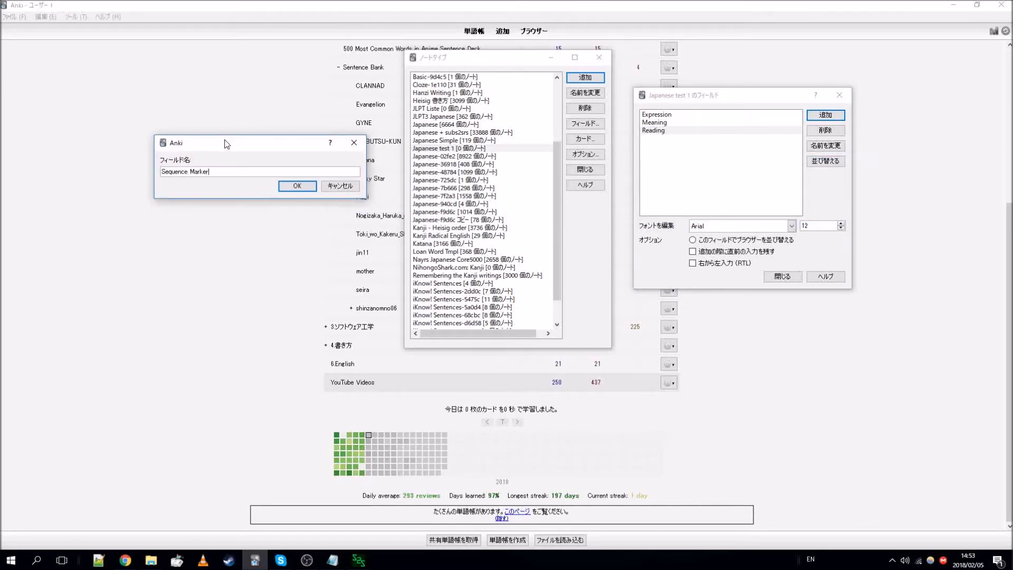
key(Return)
click(723, 209)
click(831, 117)
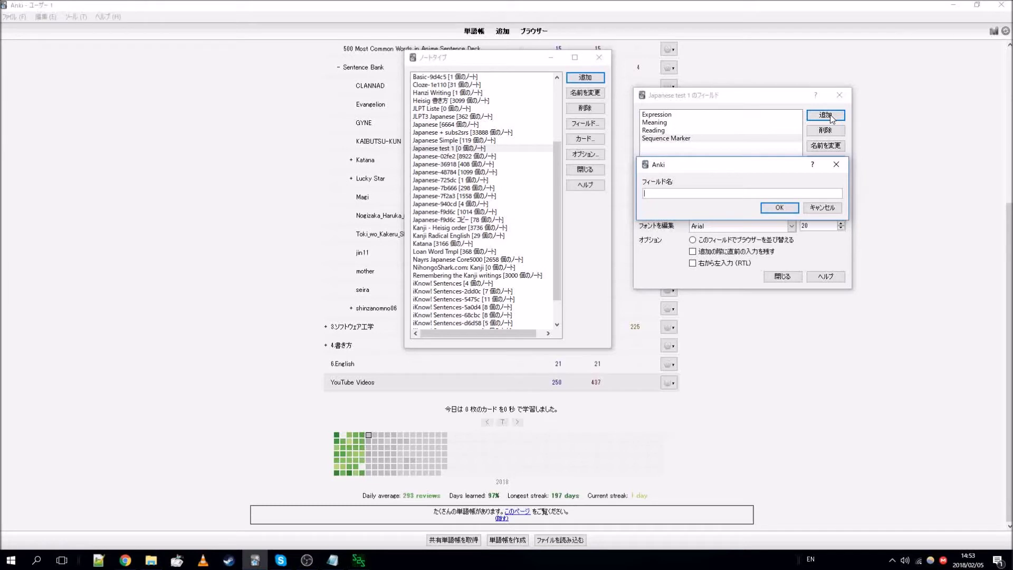
click(779, 207)
click(826, 115)
text(Audio)
key(Return)
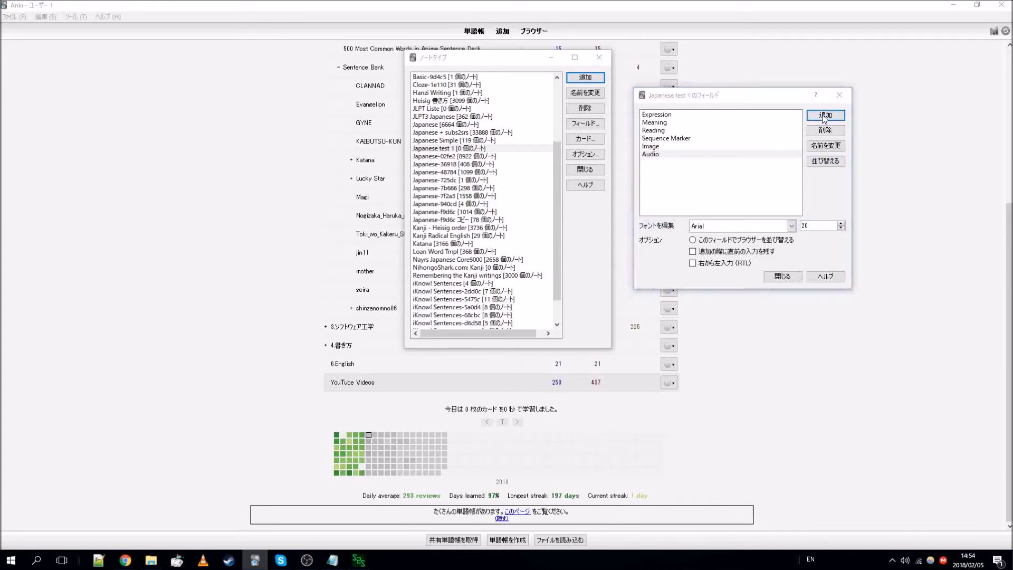
click(824, 117)
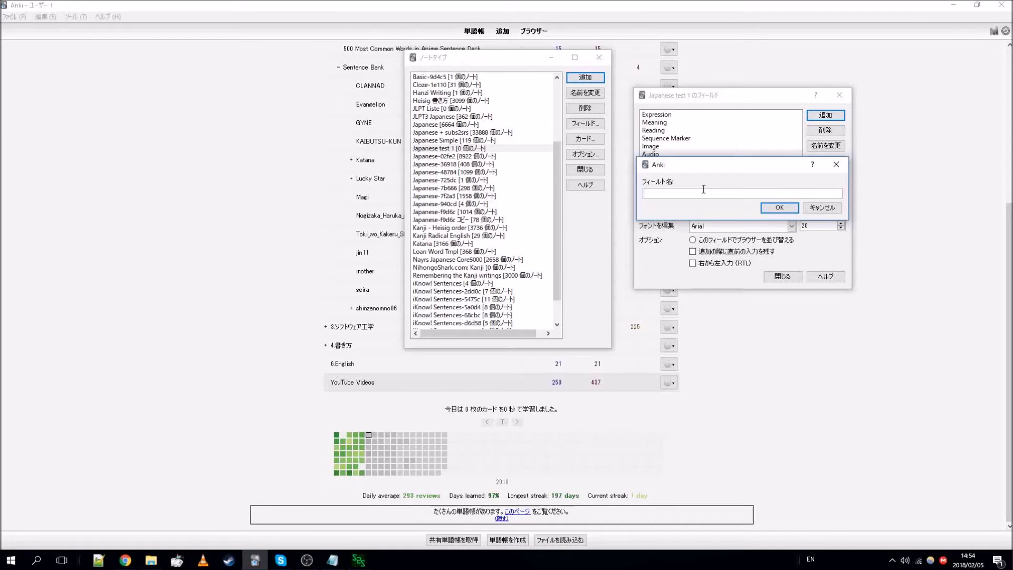
click(837, 164)
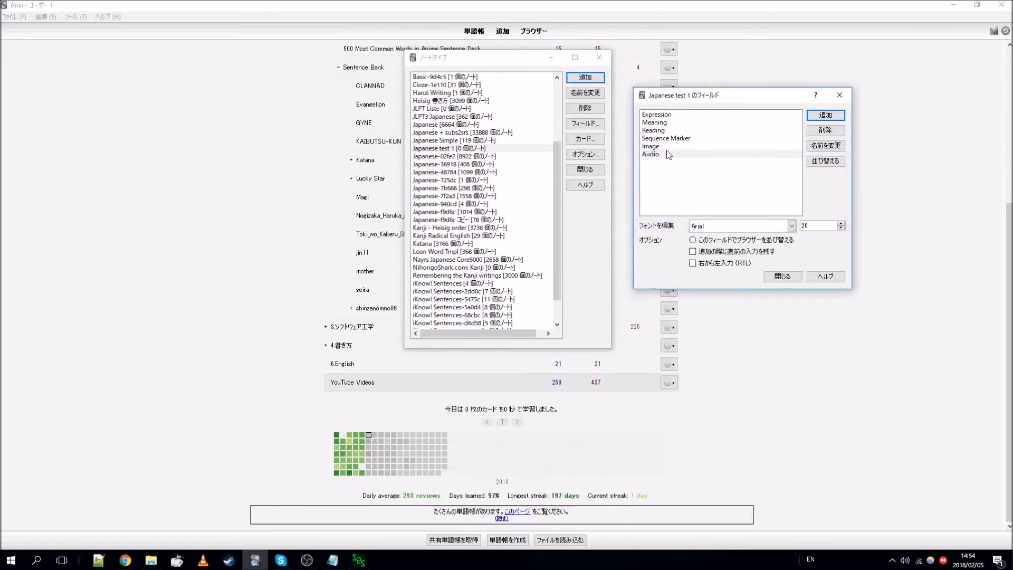
- Review the settings of each field, then close the field list
click(671, 130)
click(677, 115)
click(668, 137)
click(666, 147)
click(669, 141)
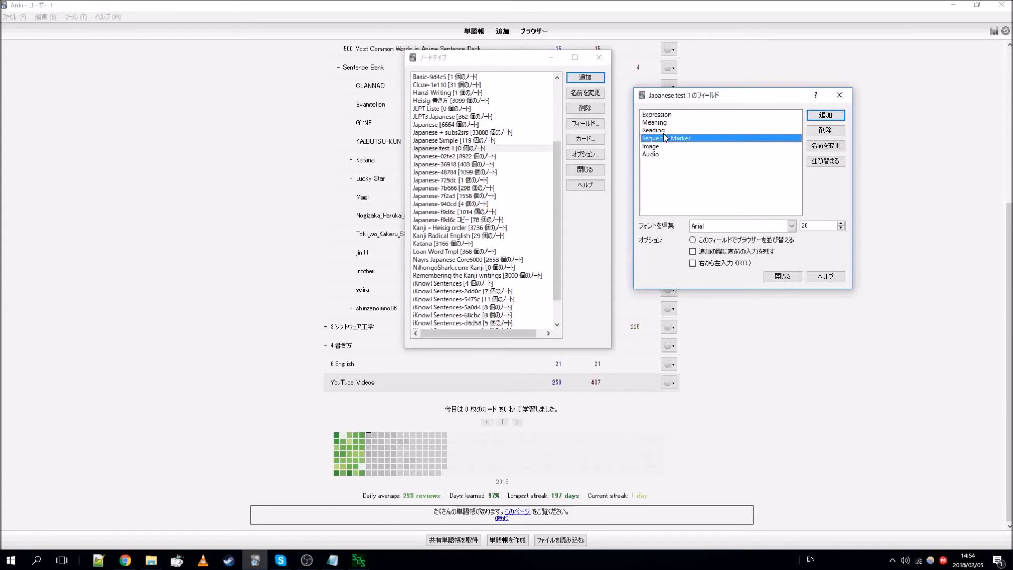
click(685, 123)
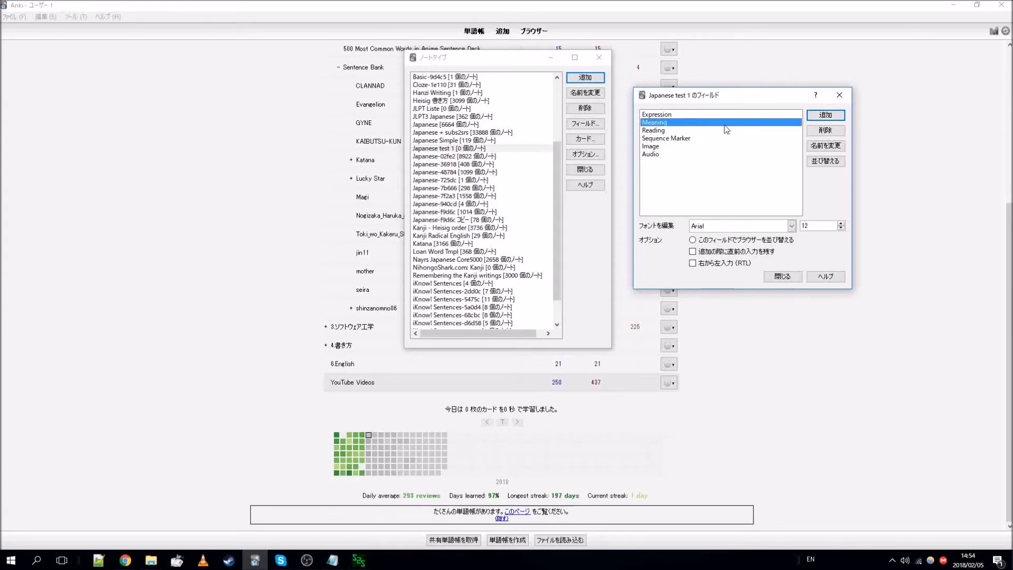
click(840, 95)
click(475, 149)
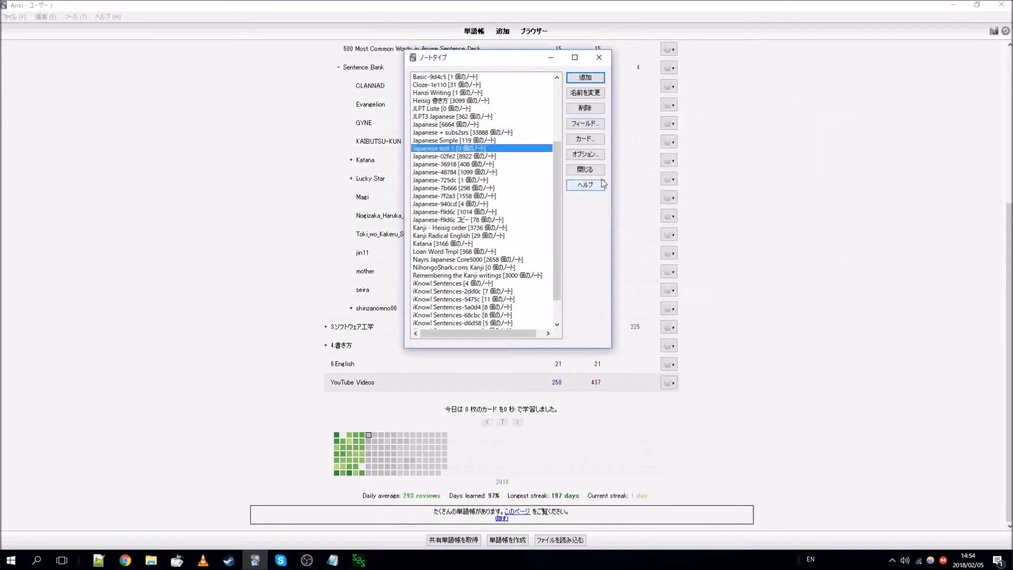
- Delete the Japanese test 1 note type and open the Japanese + subs2srs fields
click(584, 108)
click(483, 214)
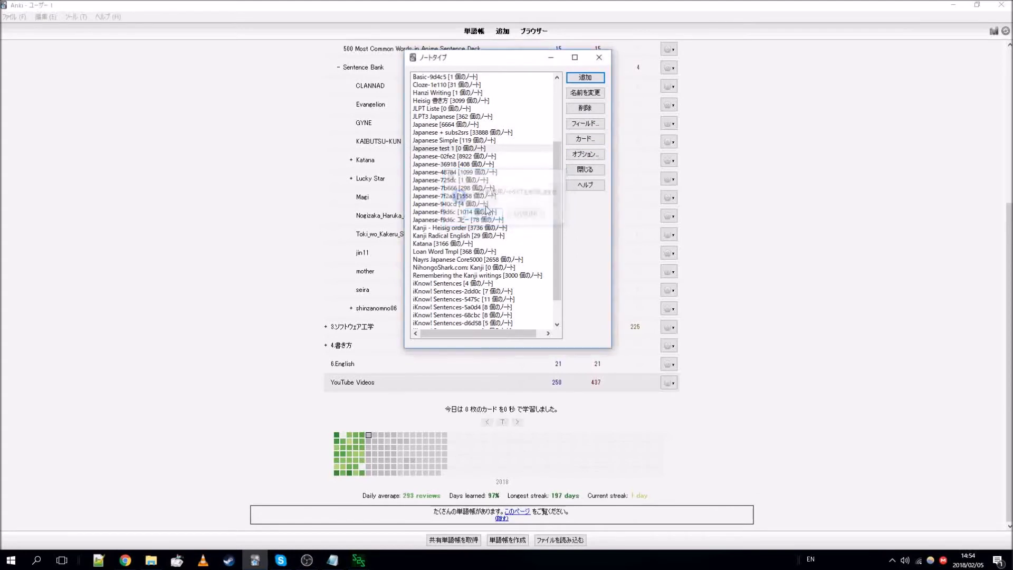
click(457, 134)
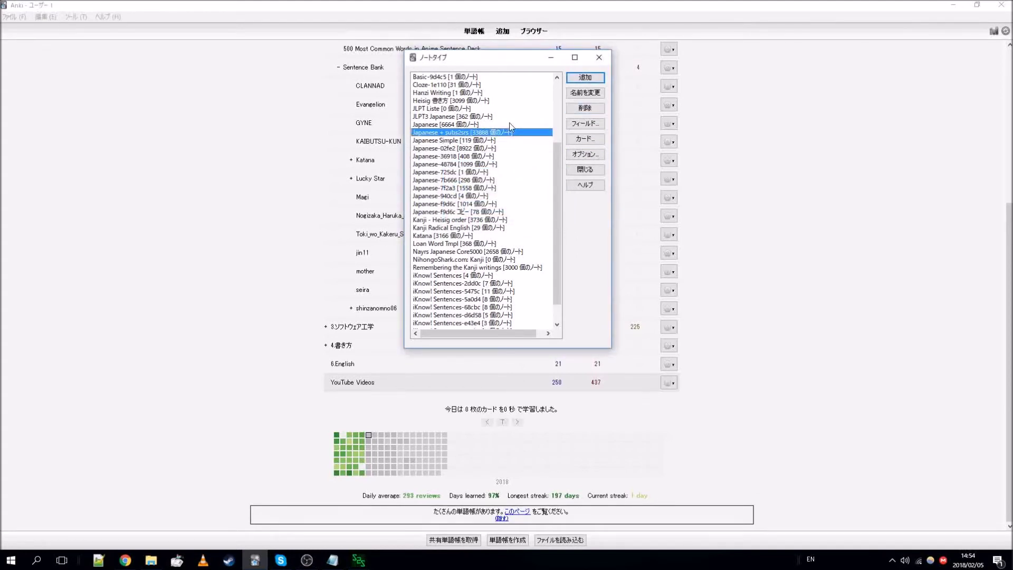
click(584, 124)
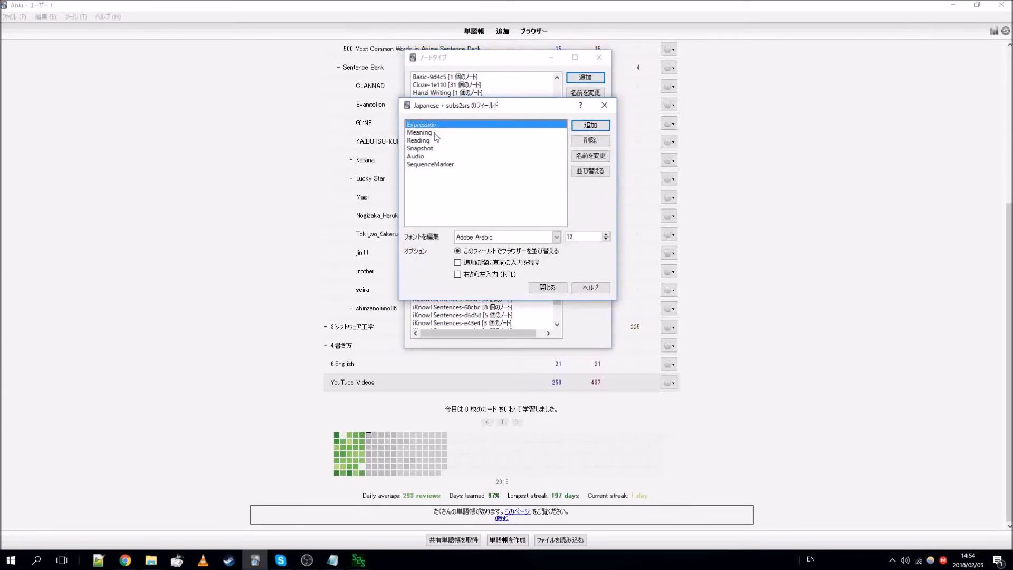
- Review the Expression, Meaning, Reading, Snapshot, Audio and SequenceMarker fields, then close the list
click(432, 149)
click(431, 156)
click(445, 167)
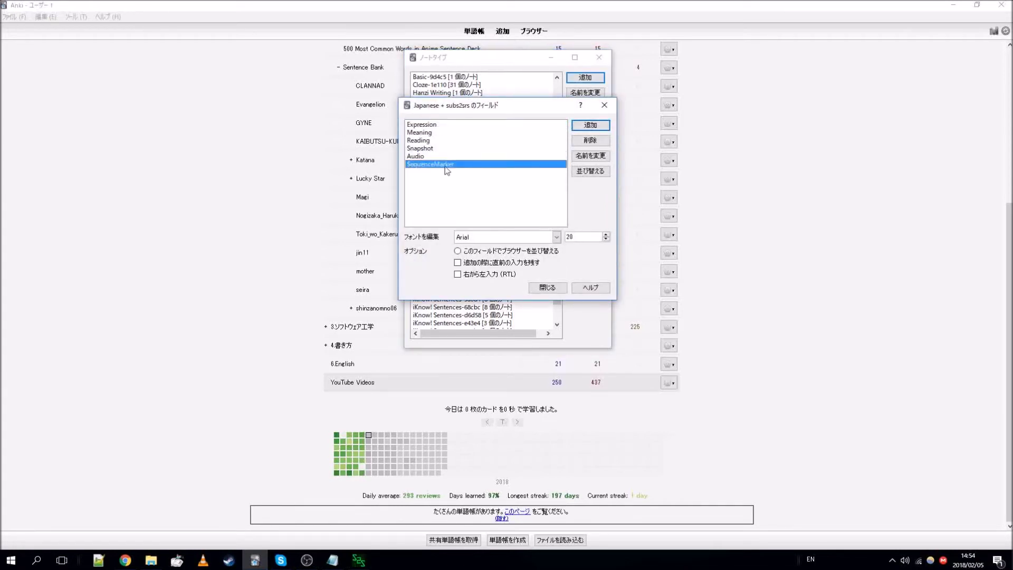
click(437, 150)
drag(516, 107, 298, 109)
click(230, 127)
click(223, 134)
click(222, 150)
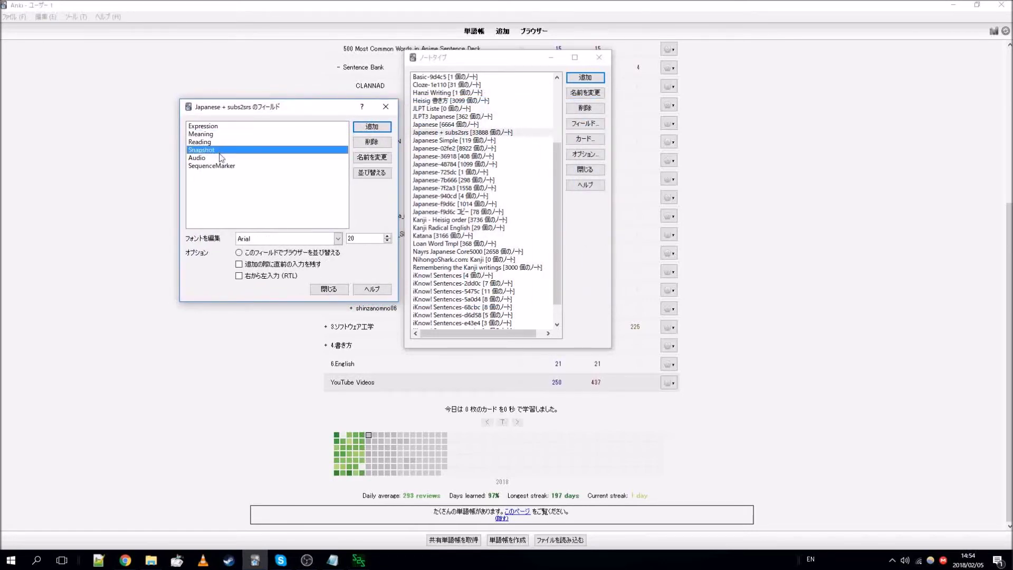
click(221, 143)
click(221, 151)
click(246, 158)
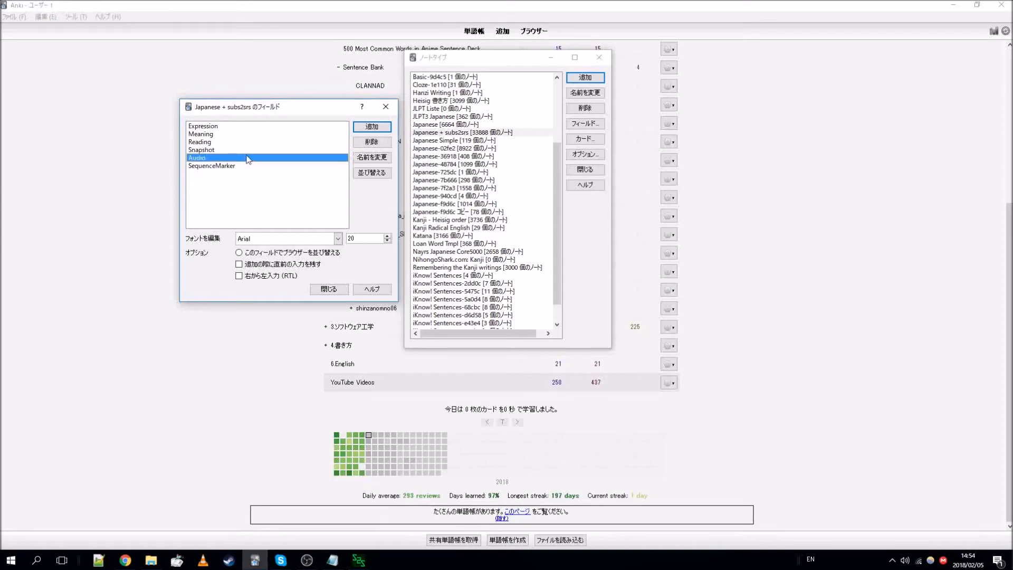
click(242, 165)
click(246, 127)
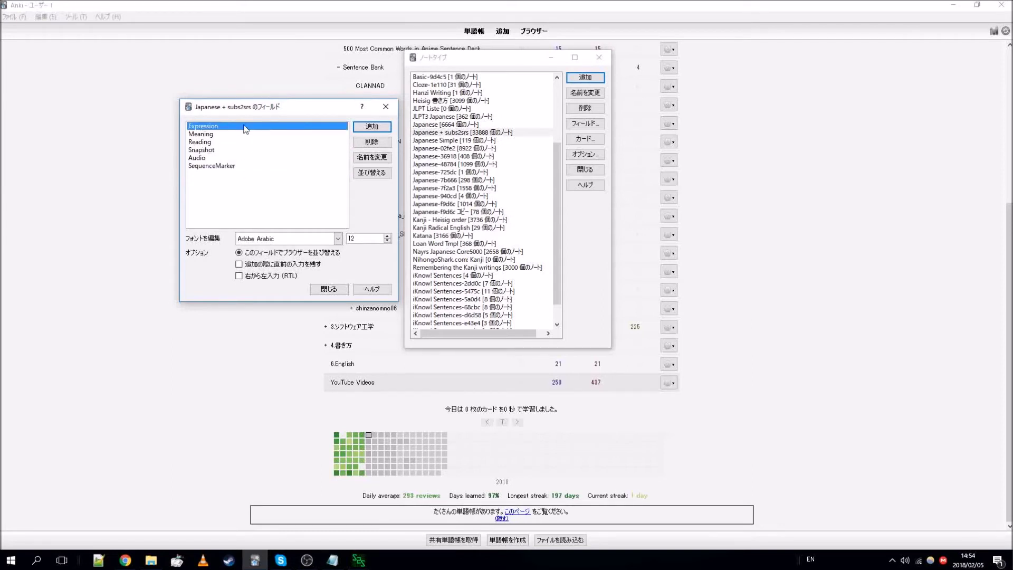
click(386, 107)
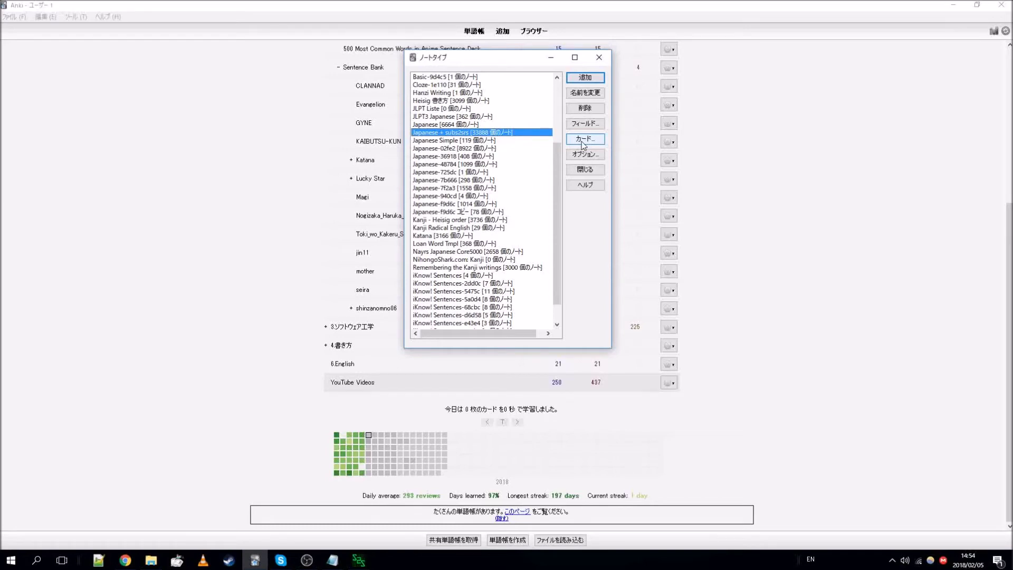
click(583, 140)
drag(509, 90, 433, 58)
click(392, 108)
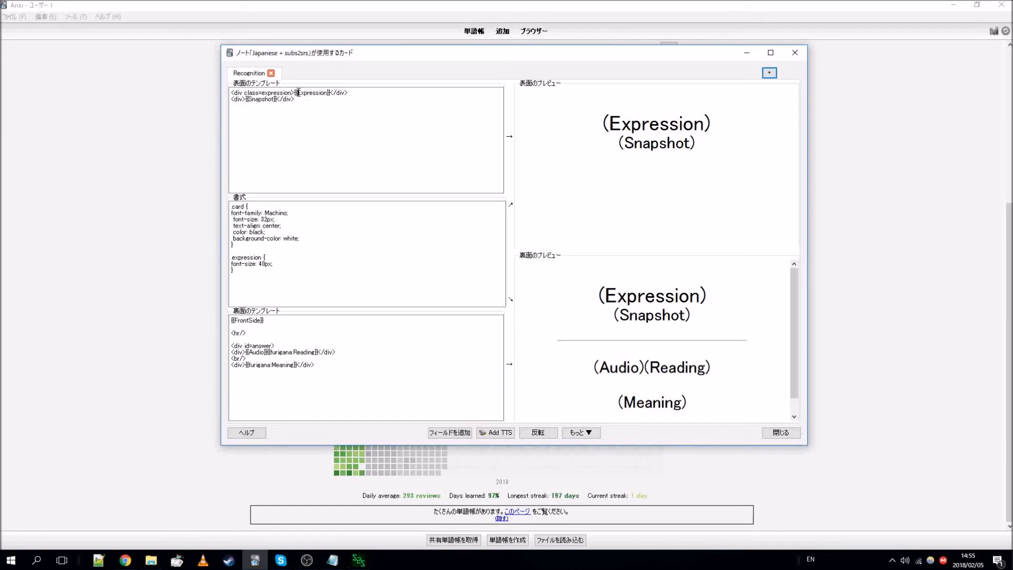
drag(294, 93, 338, 95)
click(316, 126)
drag(318, 92, 232, 93)
drag(295, 93, 332, 93)
key(BackSpace)
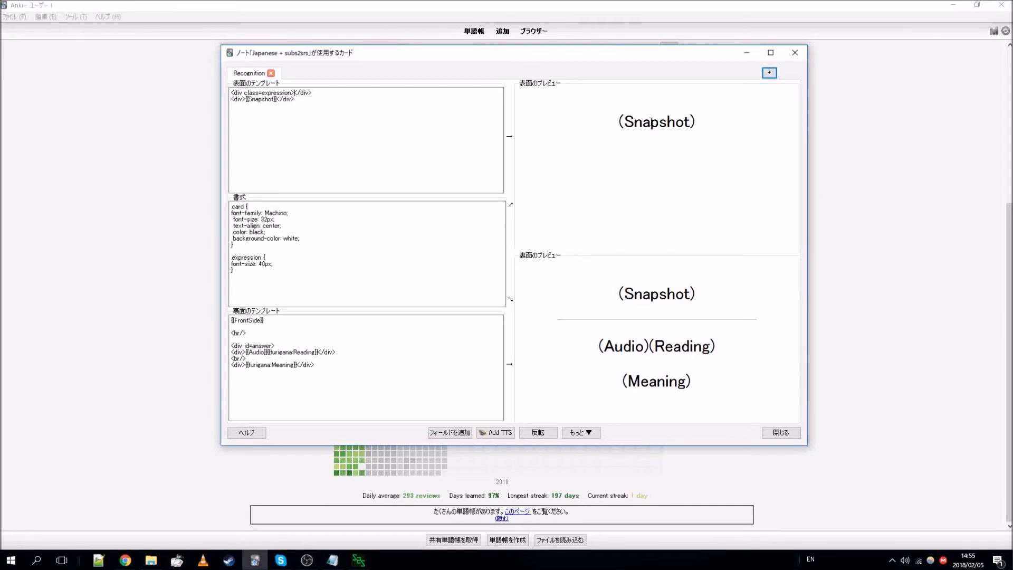
key(ctrl+z)
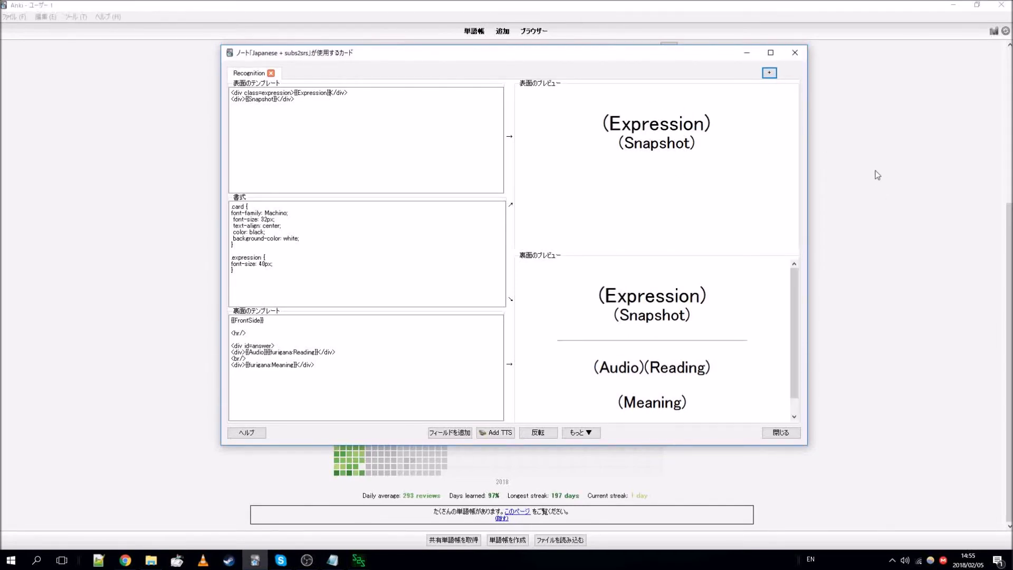
key(Escape)
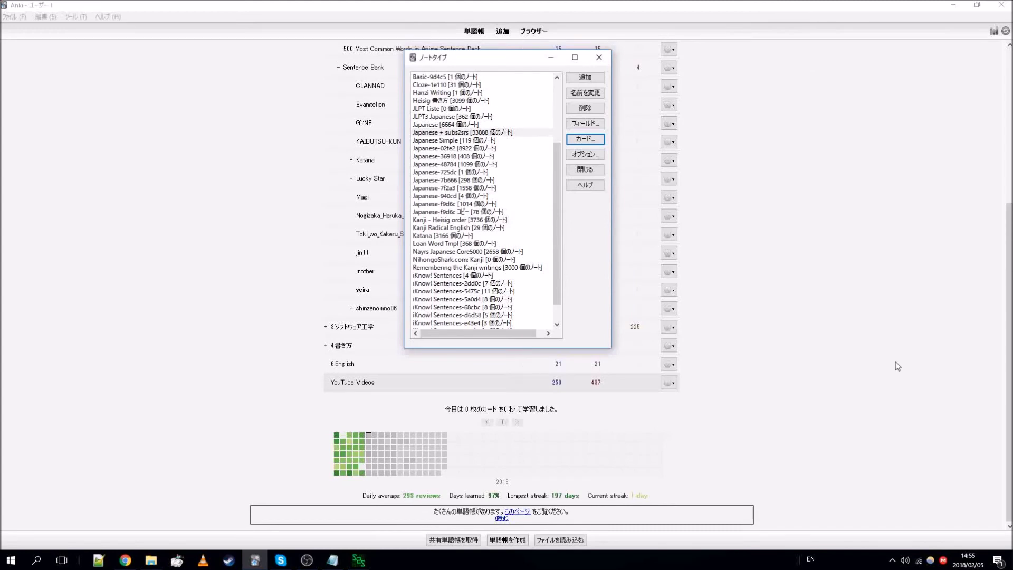
- Start studying the Magi deck, then open the current note's card templates
key(Escape)
scroll(482, 224, up, 3)
scroll(431, 225, up, 1)
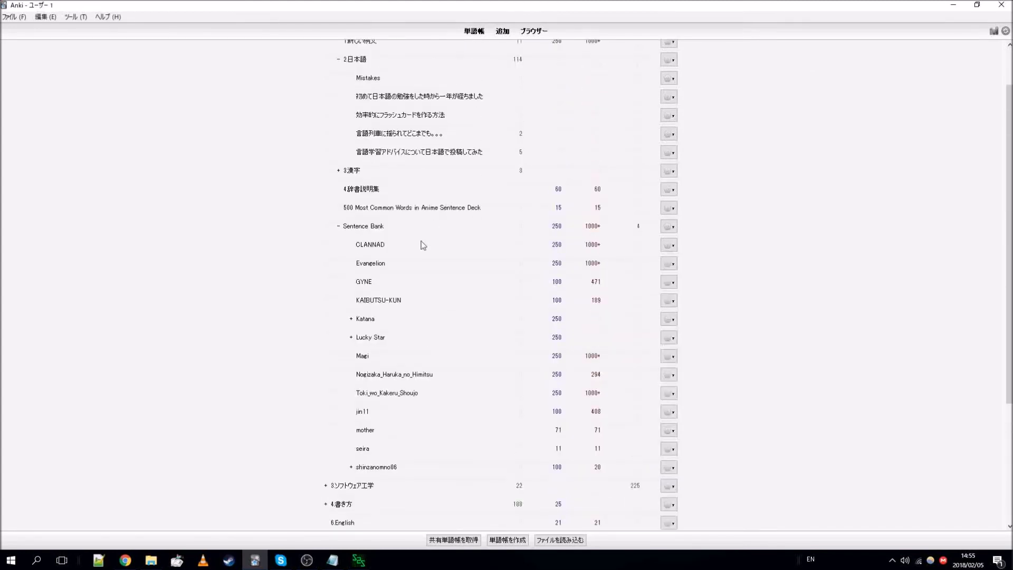
scroll(432, 225, down, 3)
click(362, 195)
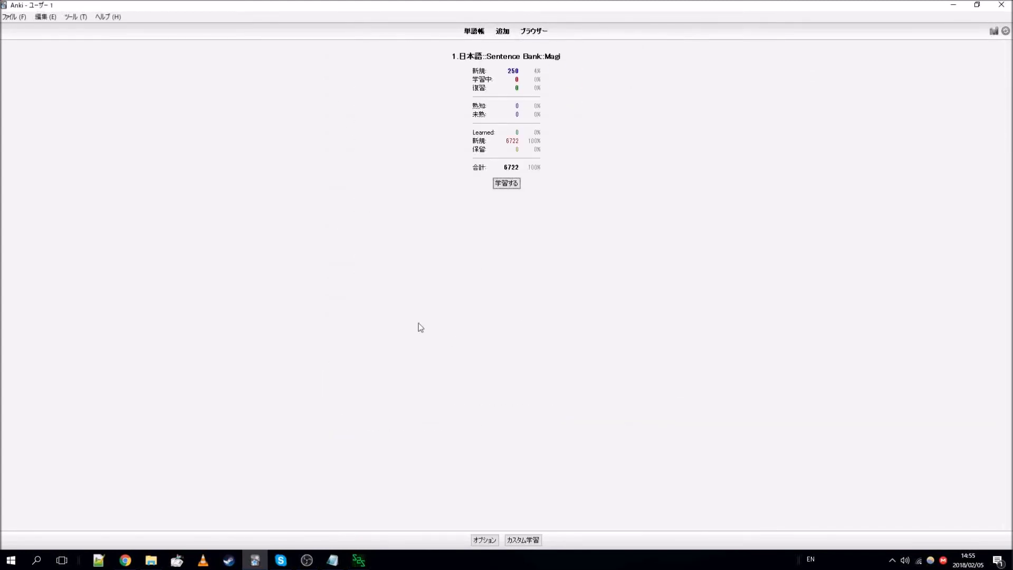
click(513, 185)
key(e)
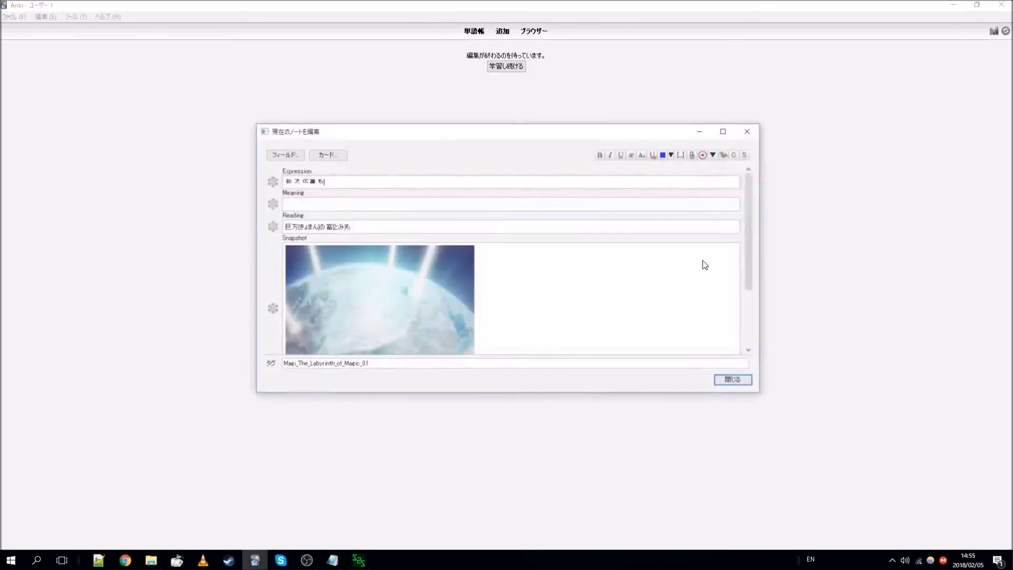
click(321, 155)
mouse_move(332, 95)
mouse_down()
mouse_move(292, 95)
mouse_move(330, 95)
mouse_up()
key(BackSpace)
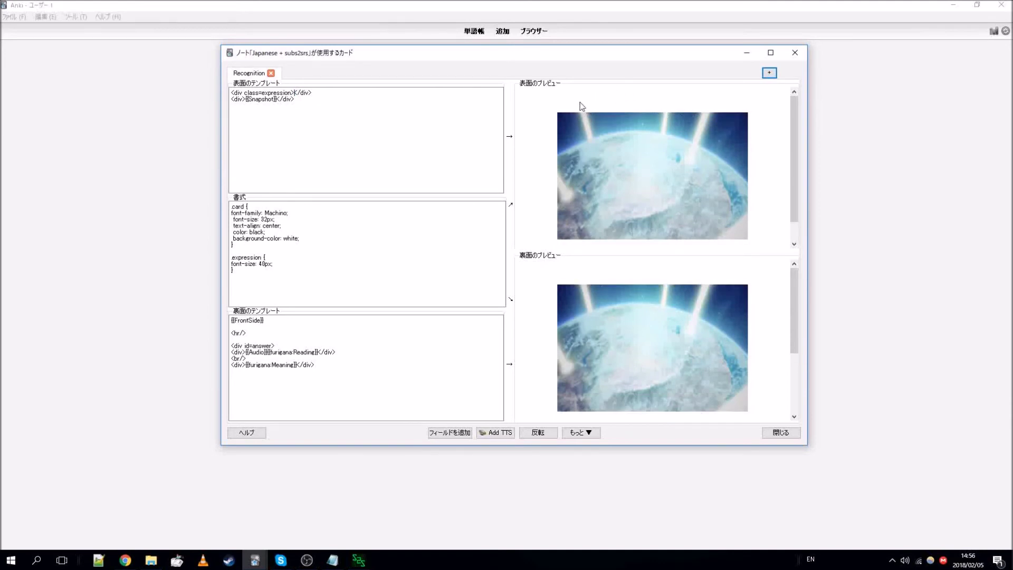
key(ctrl+z)
drag(277, 99, 246, 99)
key(Delete)
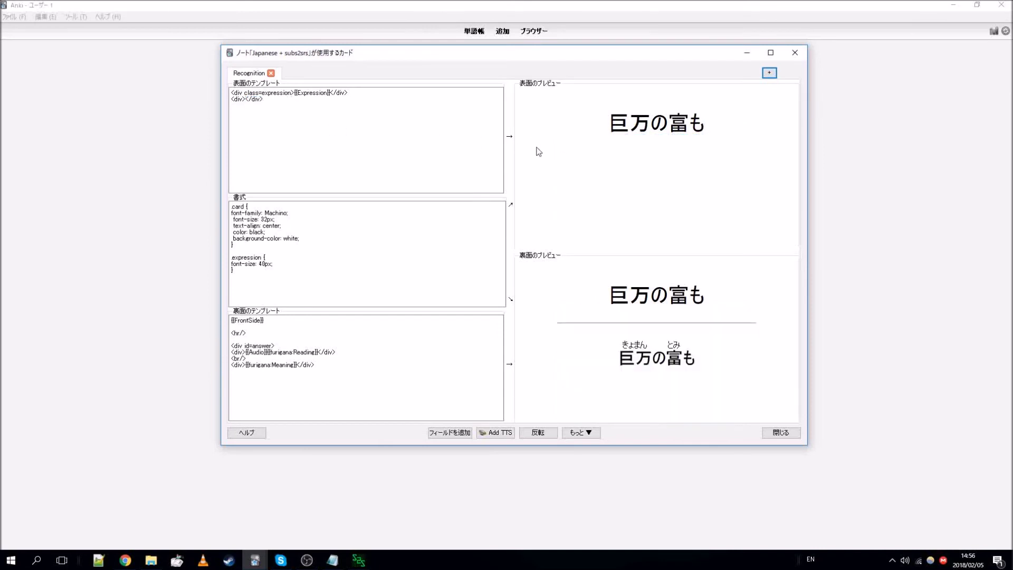
key(ctrl+z)
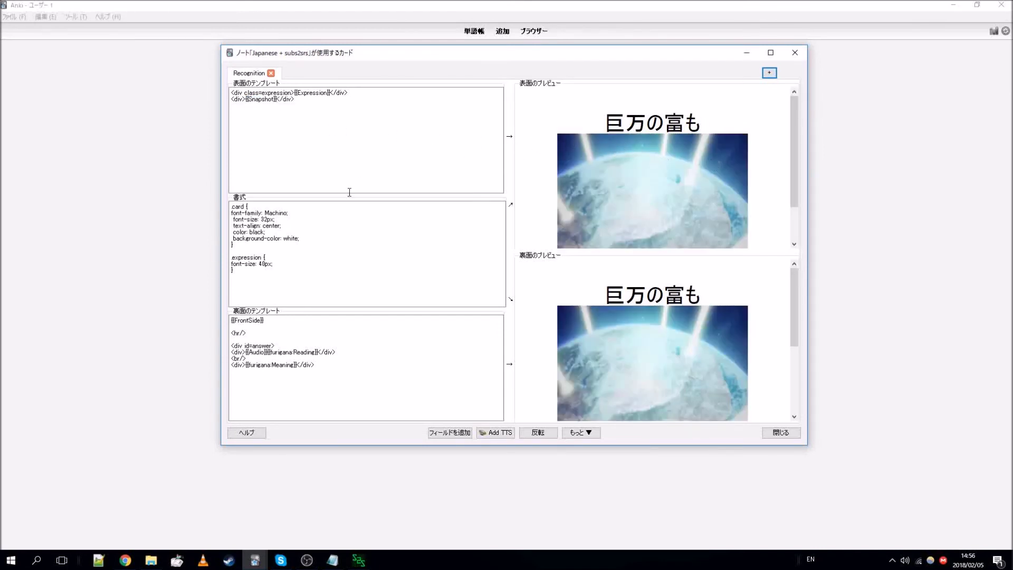
drag(232, 269, 213, 176)
click(403, 263)
drag(264, 321, 97, 323)
key(BackSpace)
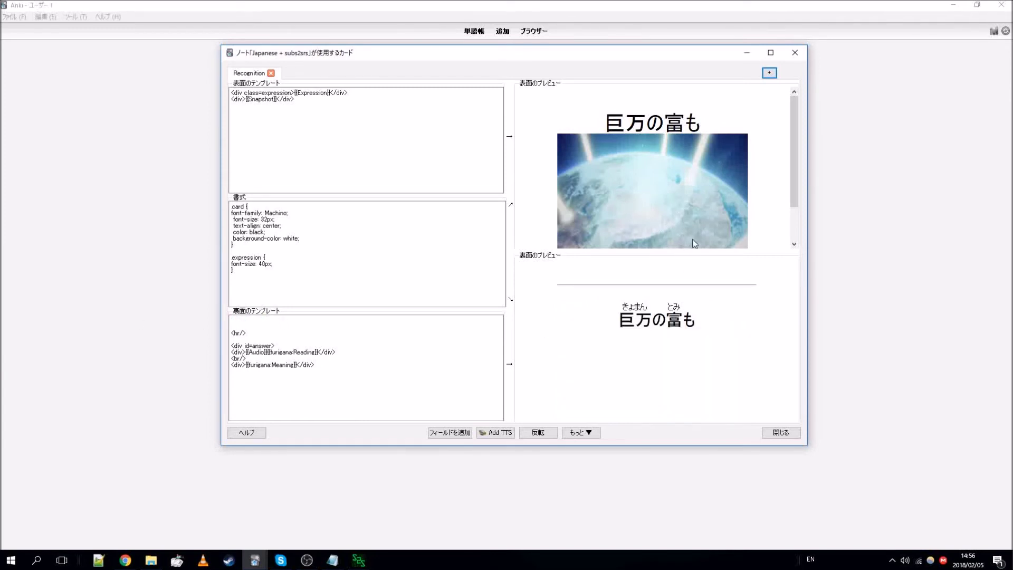
key(ctrl+z)
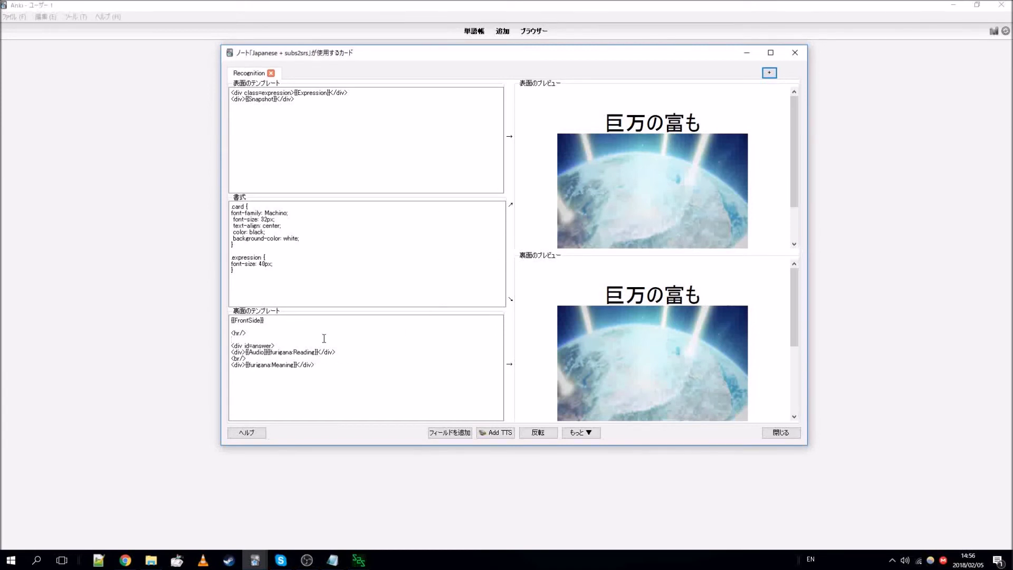
scroll(752, 320, down, 3)
scroll(747, 318, up, 3)
scroll(747, 322, down, 3)
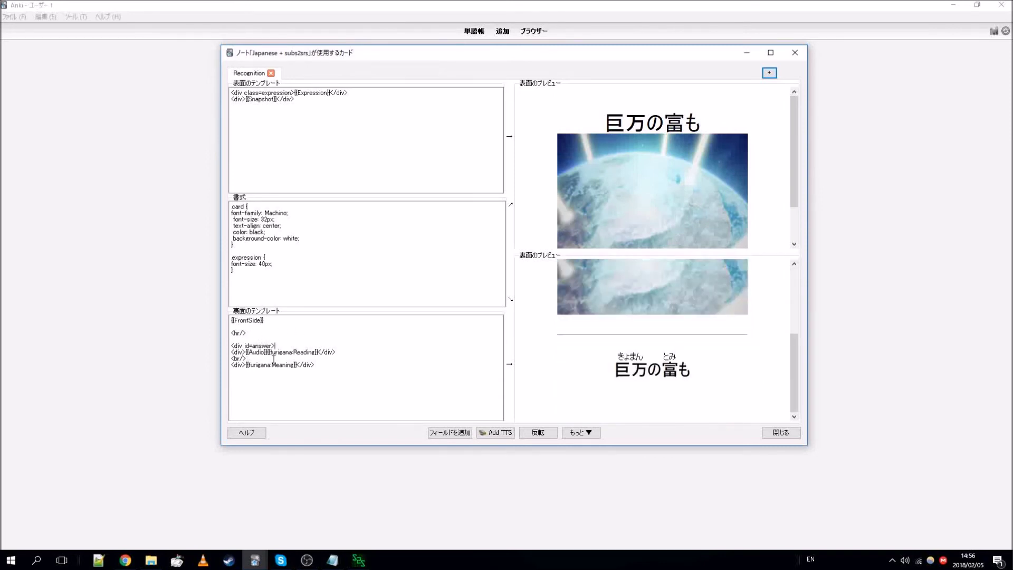
drag(246, 352, 313, 352)
click(295, 353)
click(294, 347)
click(324, 352)
drag(274, 364, 246, 364)
key(ctrl+c)
key(BackSpace)
key(ctrl+v)
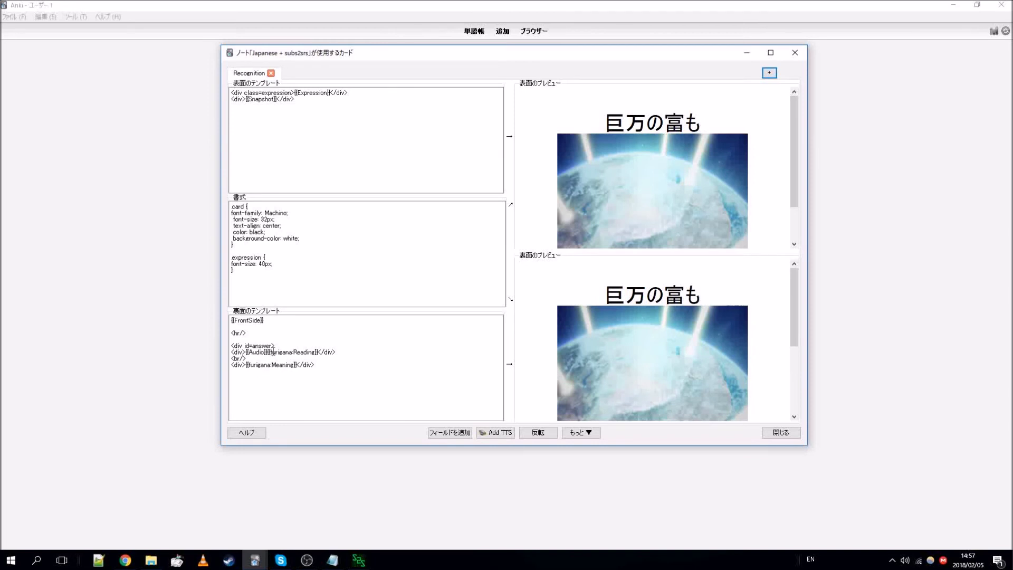
- Change {{furigana:Reading}} to {{Reading}} in the back template so readings appear bracketed
key(Return)
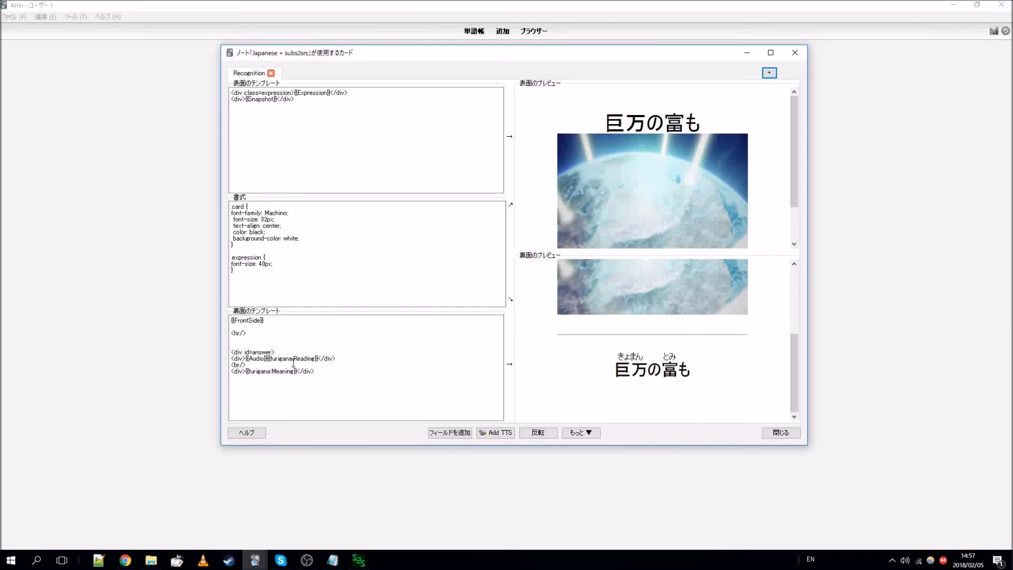
drag(296, 358, 273, 361)
key(BackSpace)
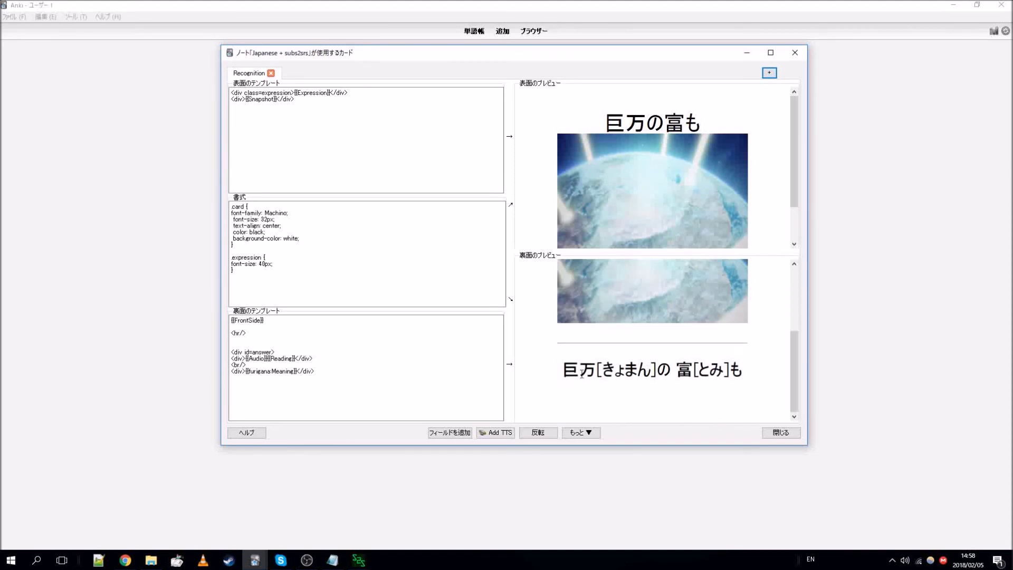
drag(563, 368, 747, 366)
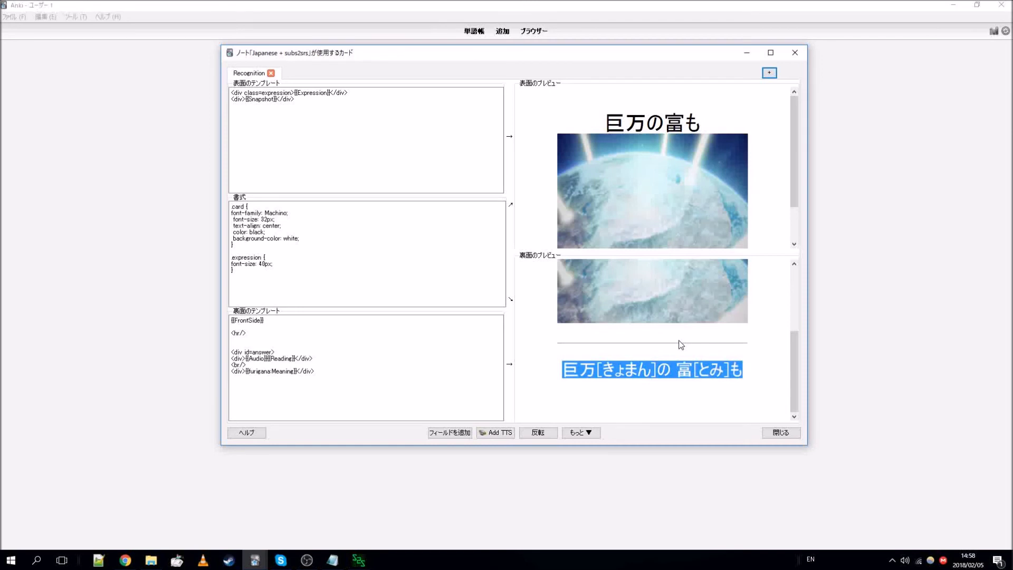
drag(576, 53, 577, 69)
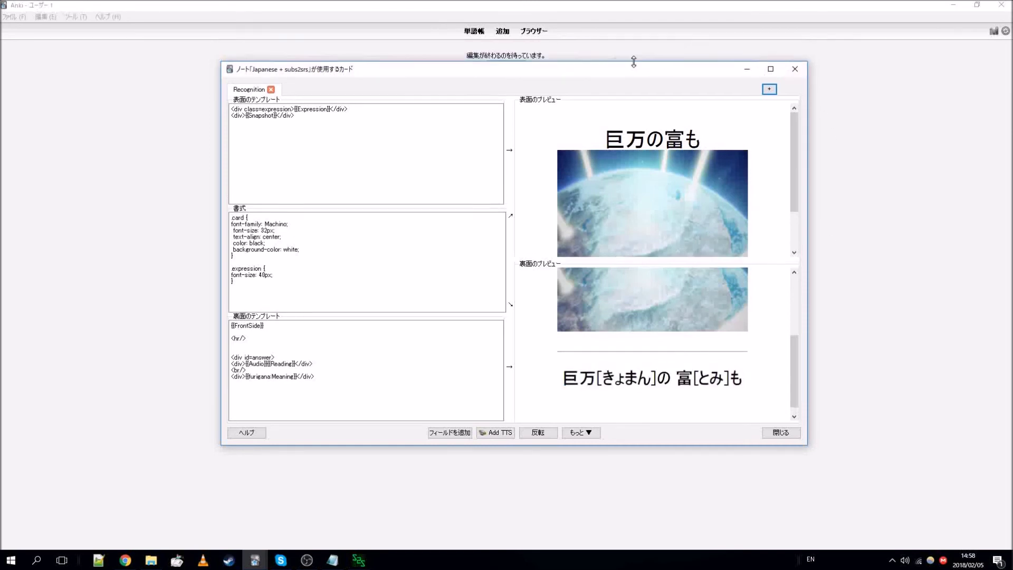
click(805, 77)
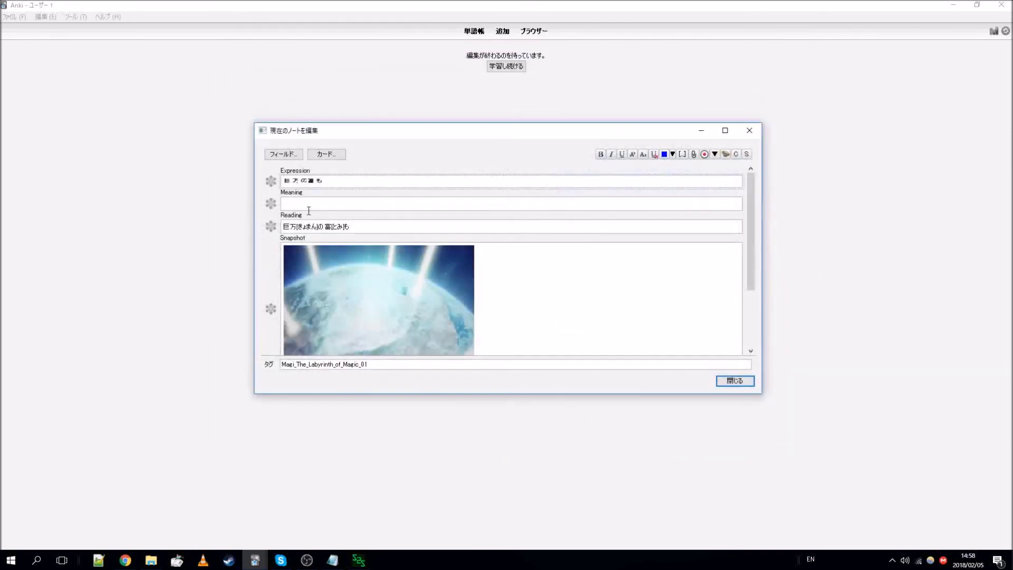
drag(283, 227, 317, 223)
click(297, 227)
click(320, 226)
click(333, 157)
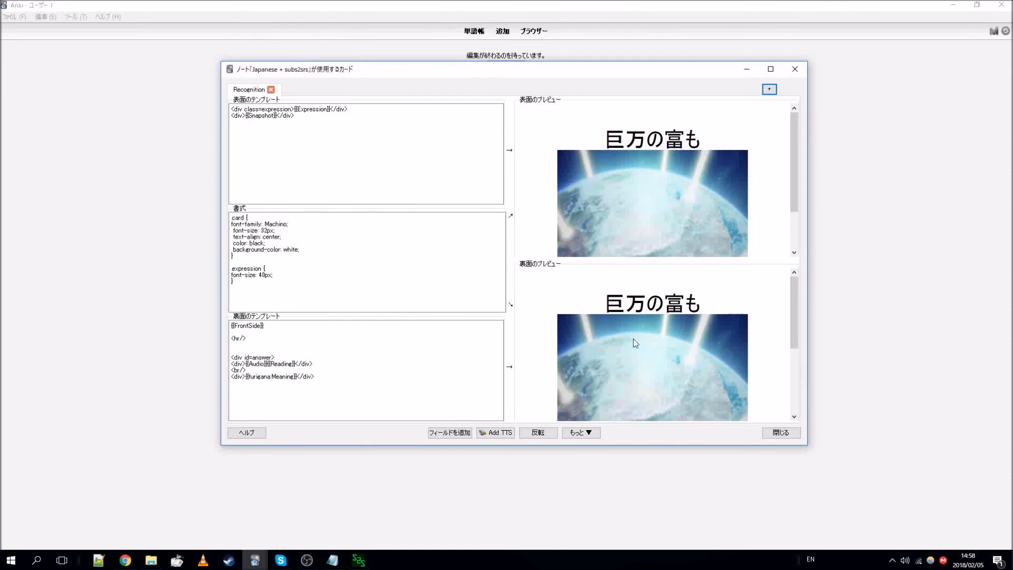
scroll(589, 358, down, 3)
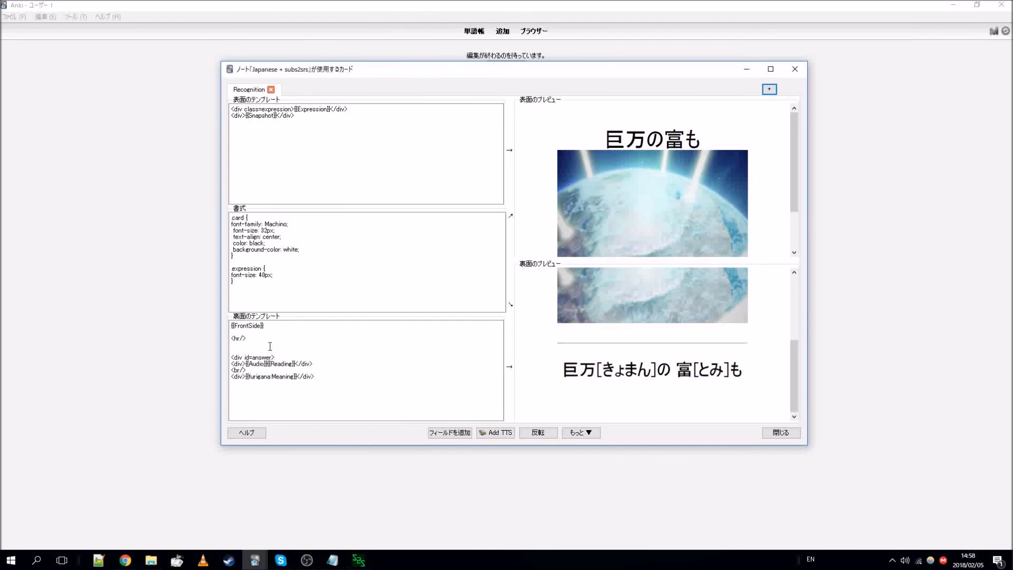
- Restore {{furigana:Reading}} in the back template, then close the Cards dialog and note editor
click(272, 364)
text(furigana:)
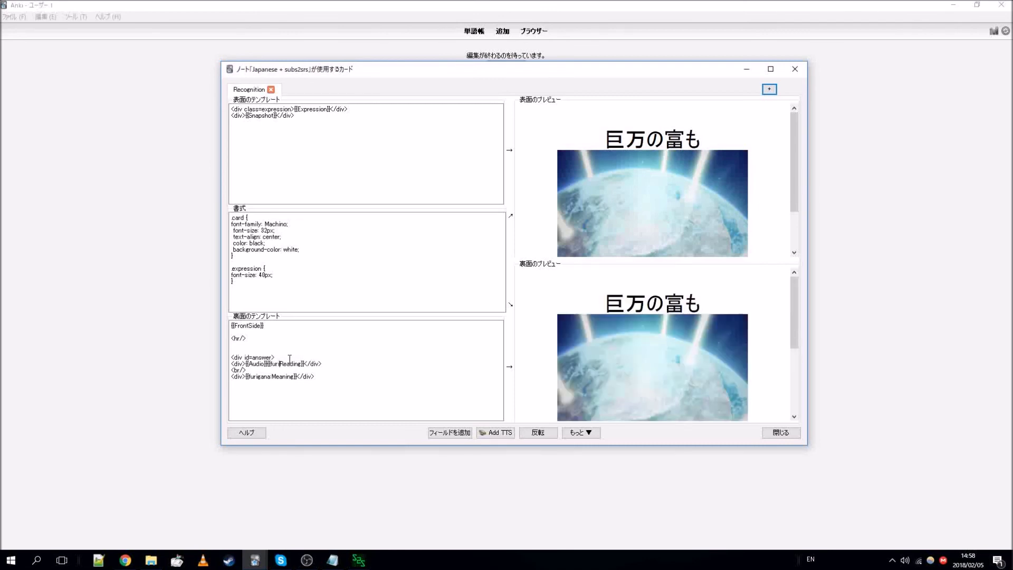
text(q)
key(BackSpace)
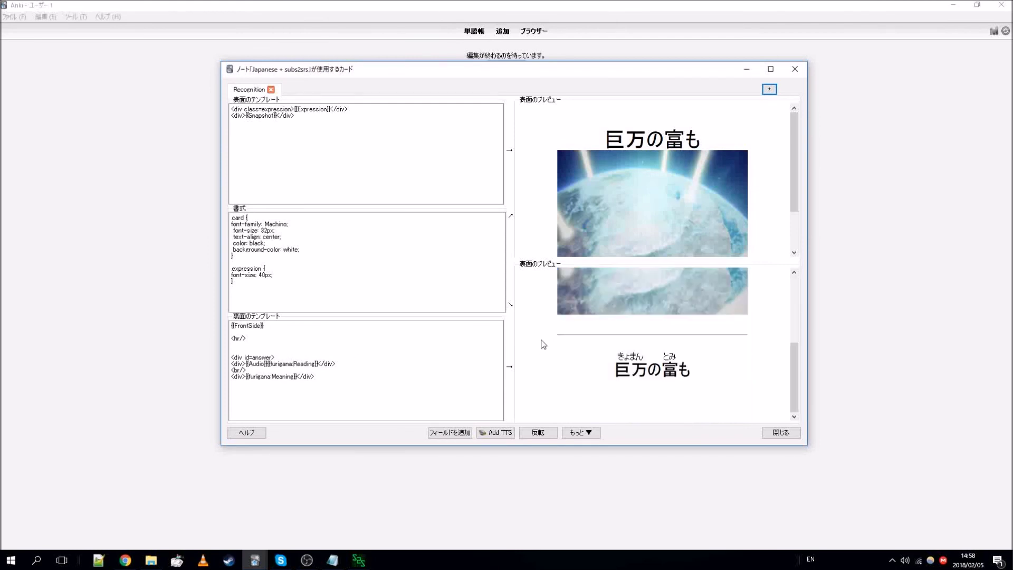
drag(614, 369, 765, 370)
click(626, 370)
click(481, 411)
click(371, 361)
triple_click(363, 377)
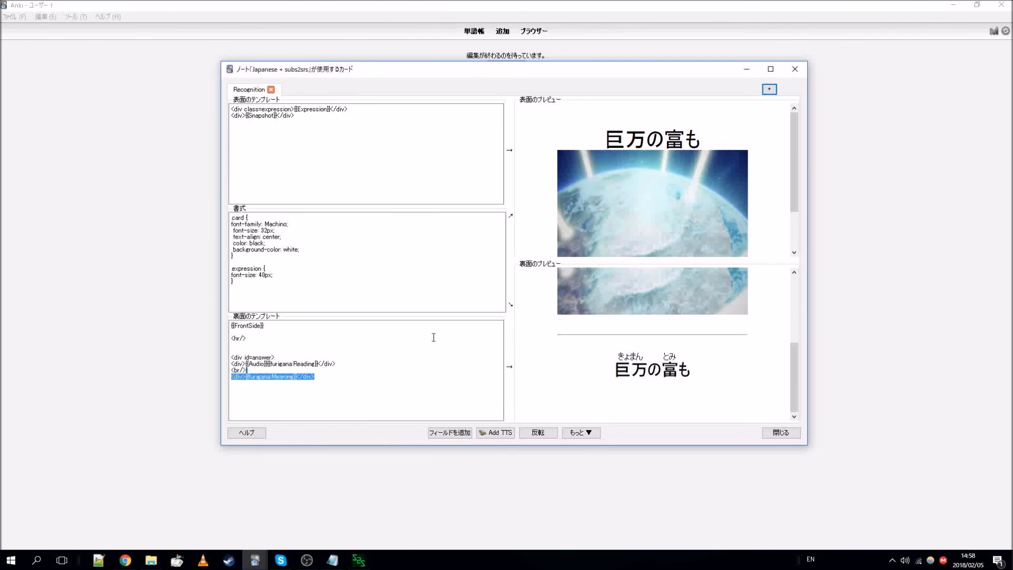
click(393, 362)
click(397, 346)
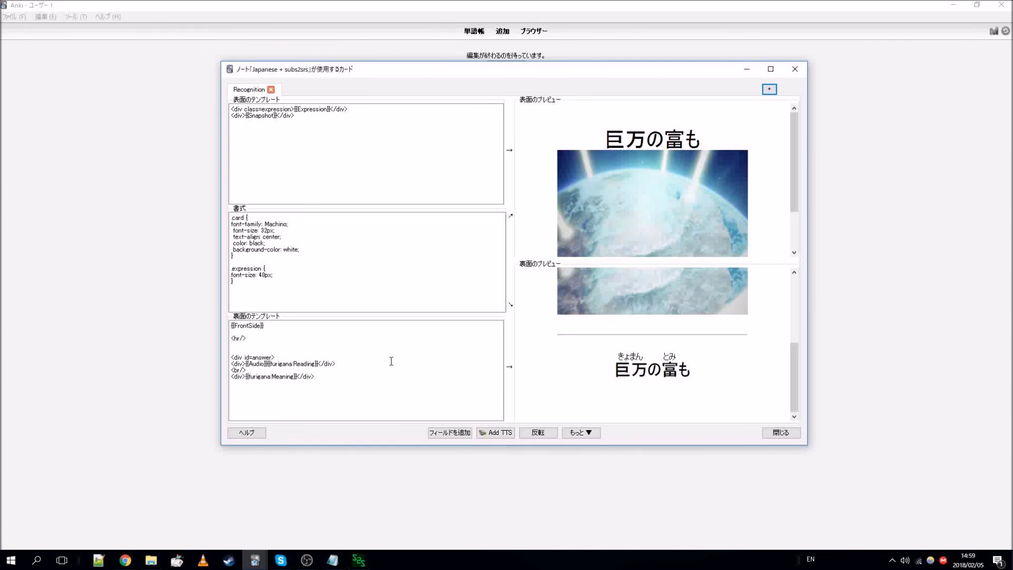
click(793, 69)
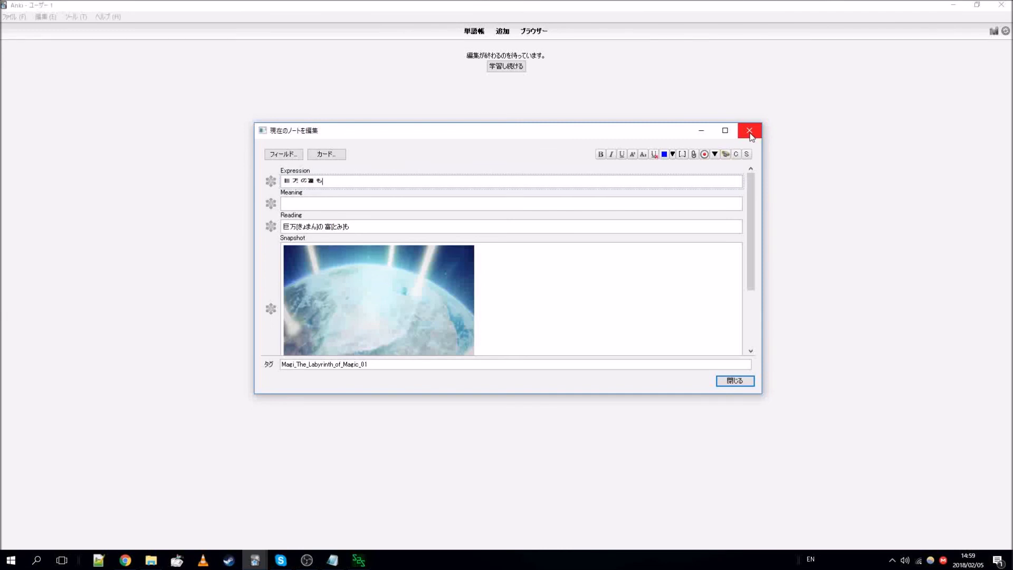
click(750, 132)
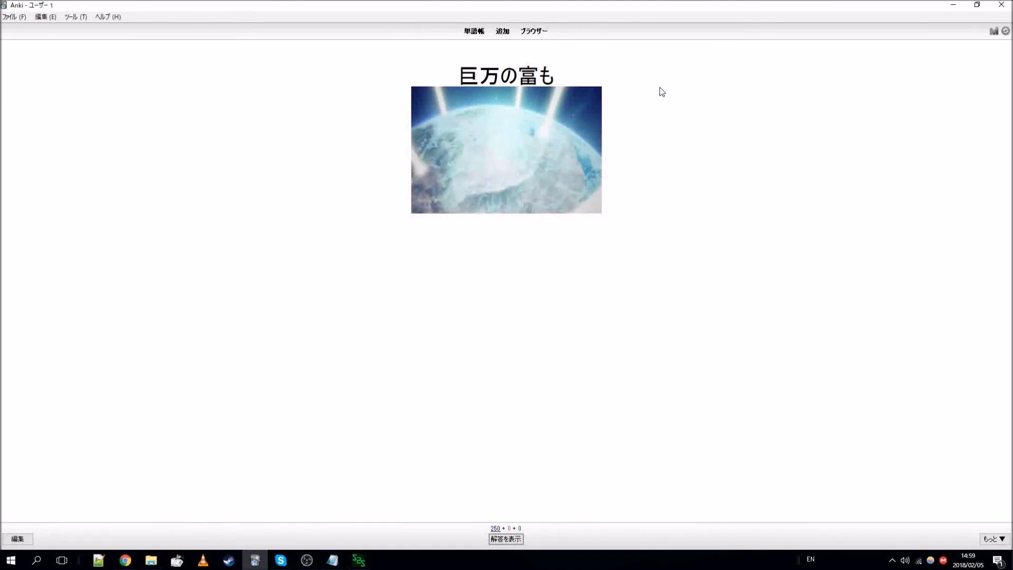